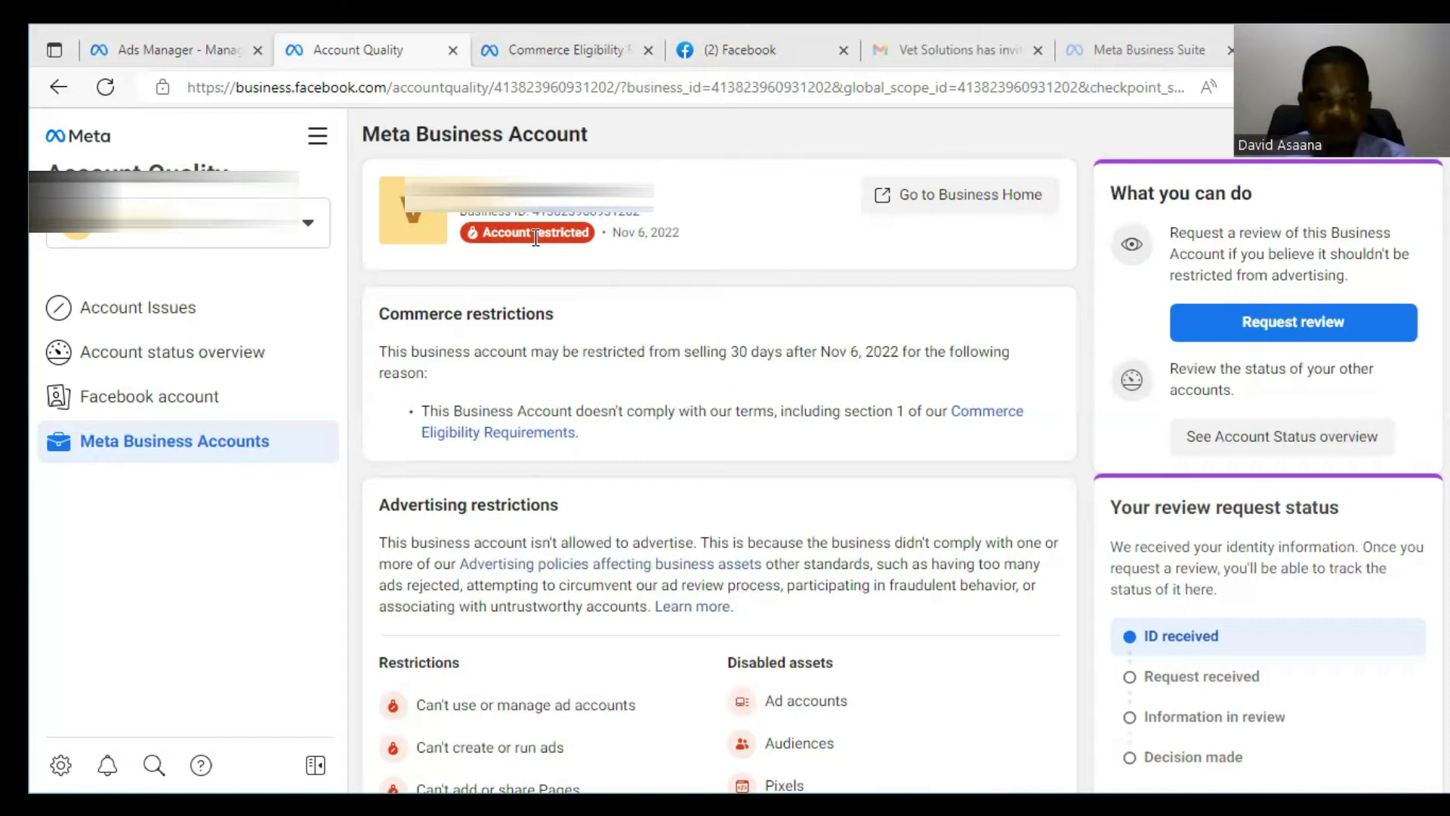
# Switch to Facebook and examine the contact and basic info in the About section of the account owner's profile.
pyautogui.click(540, 211)
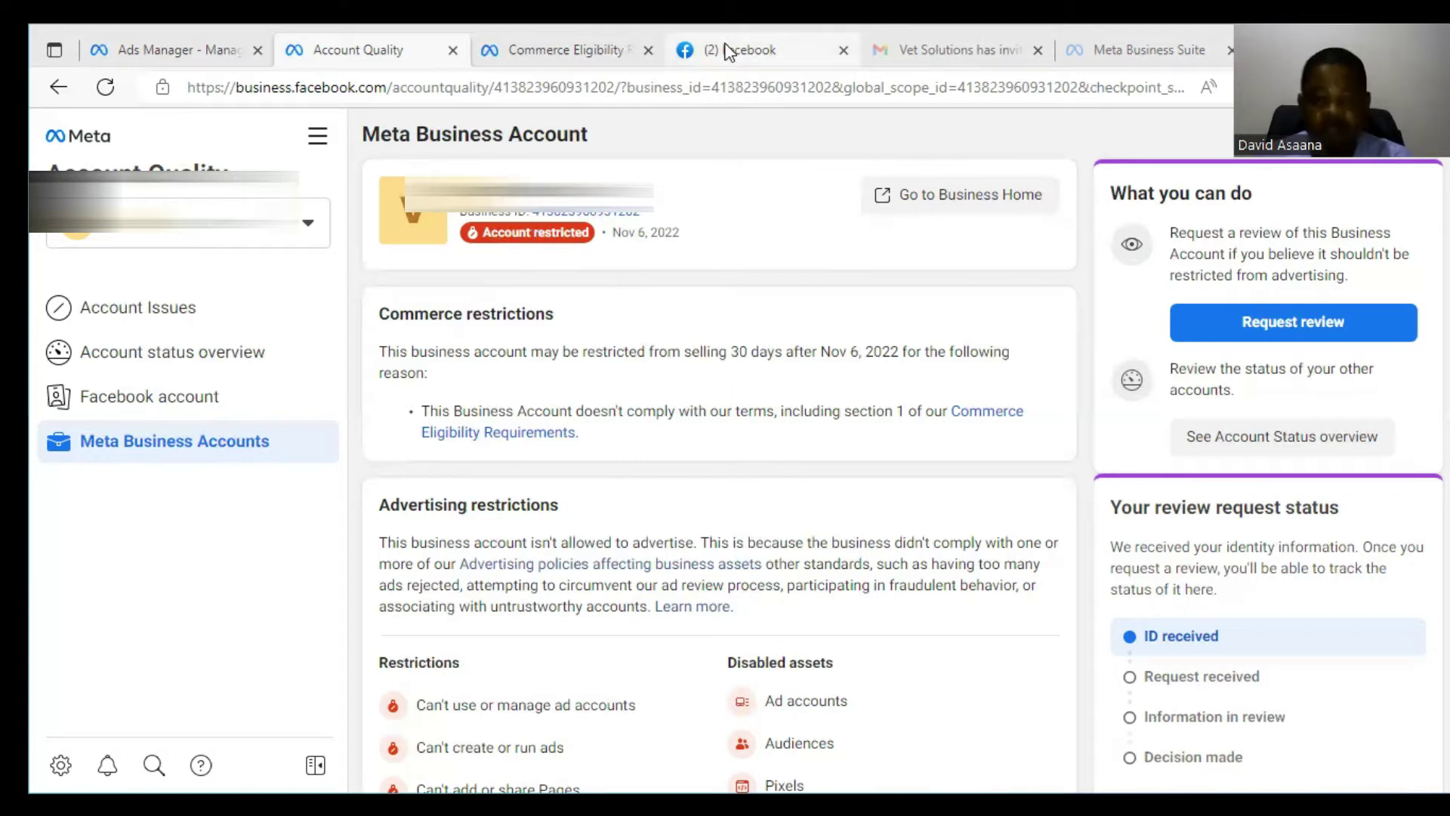
pyautogui.click(728, 50)
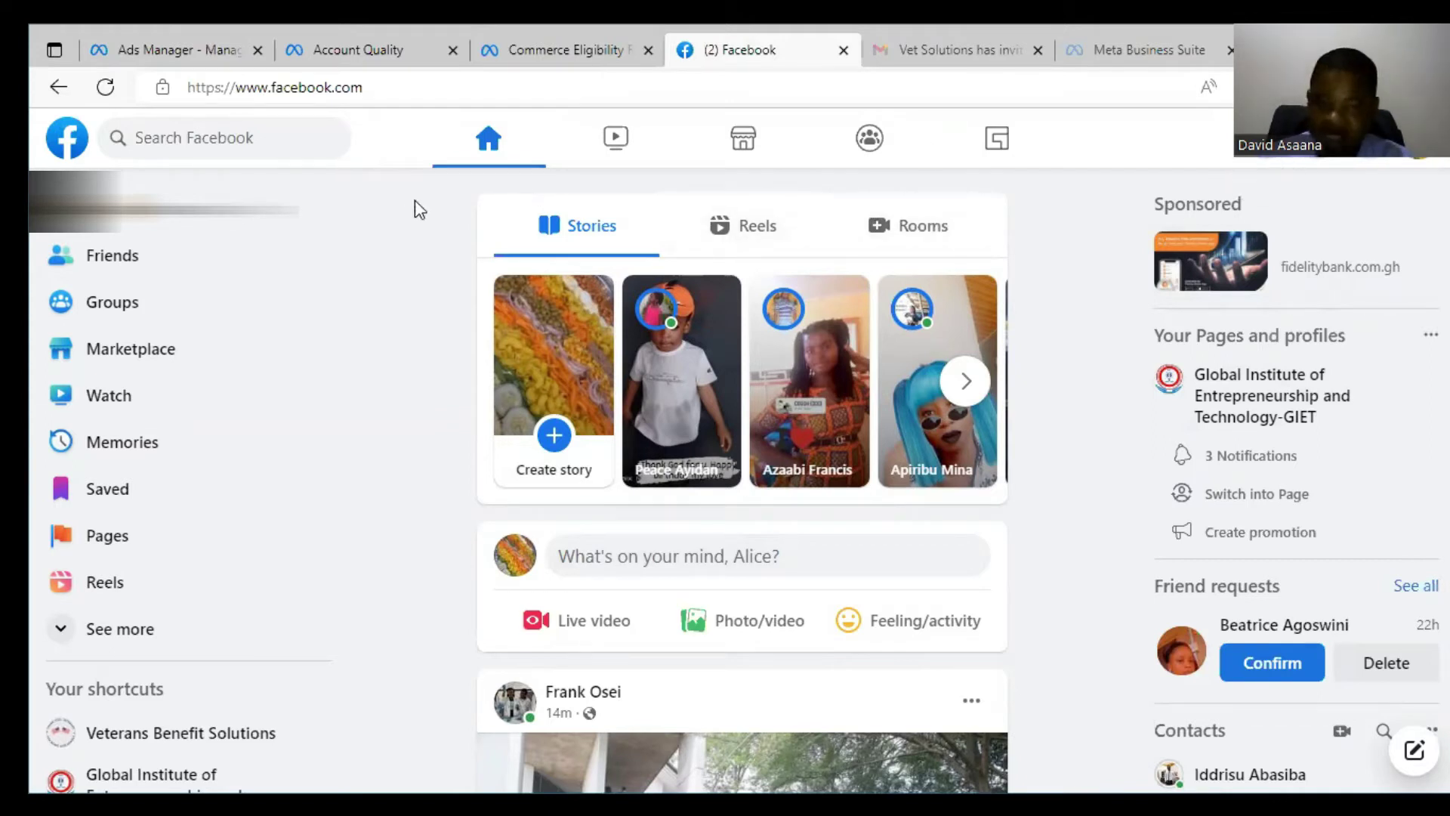
pyautogui.click(1419, 138)
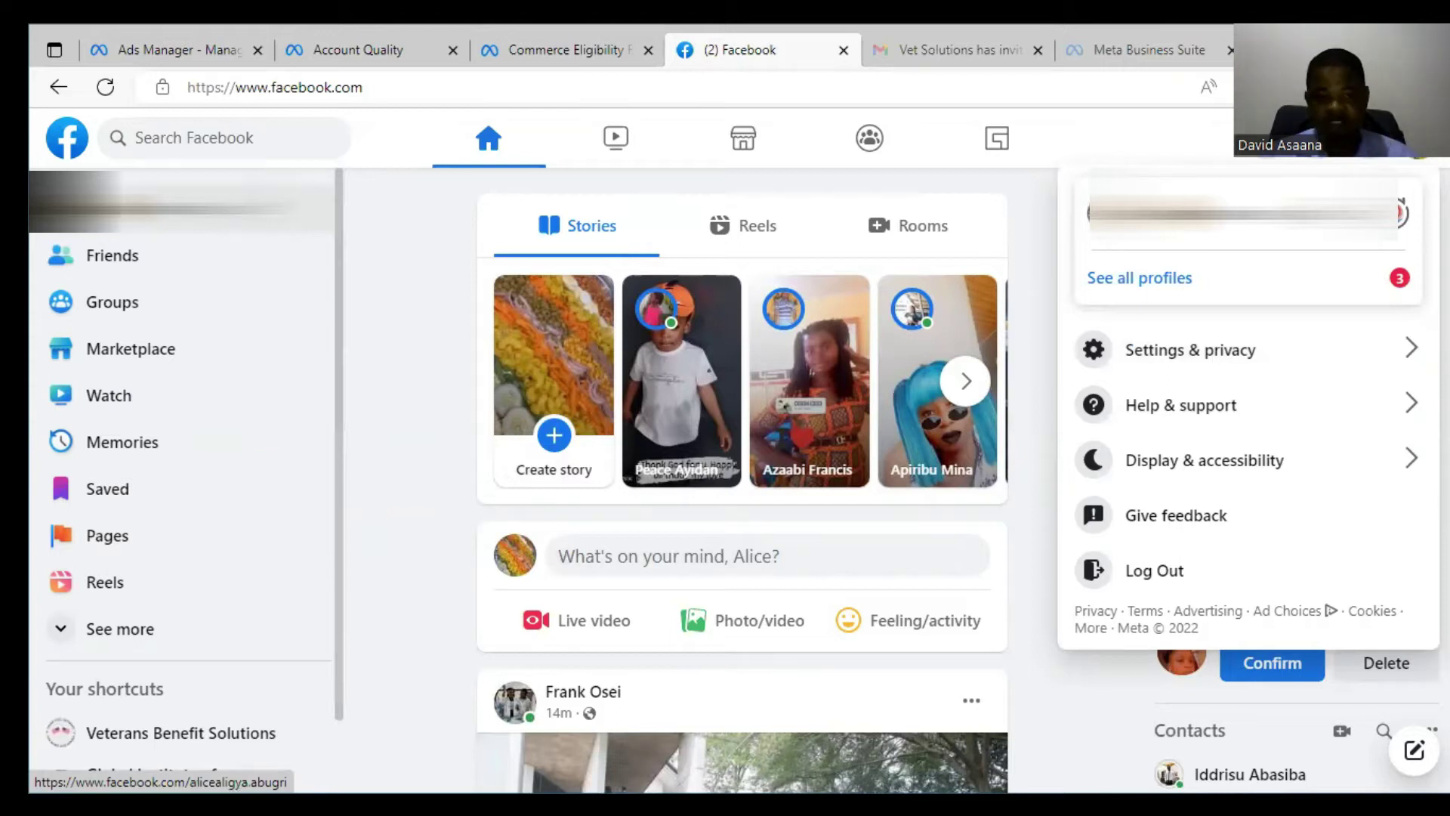
pyautogui.click(181, 201)
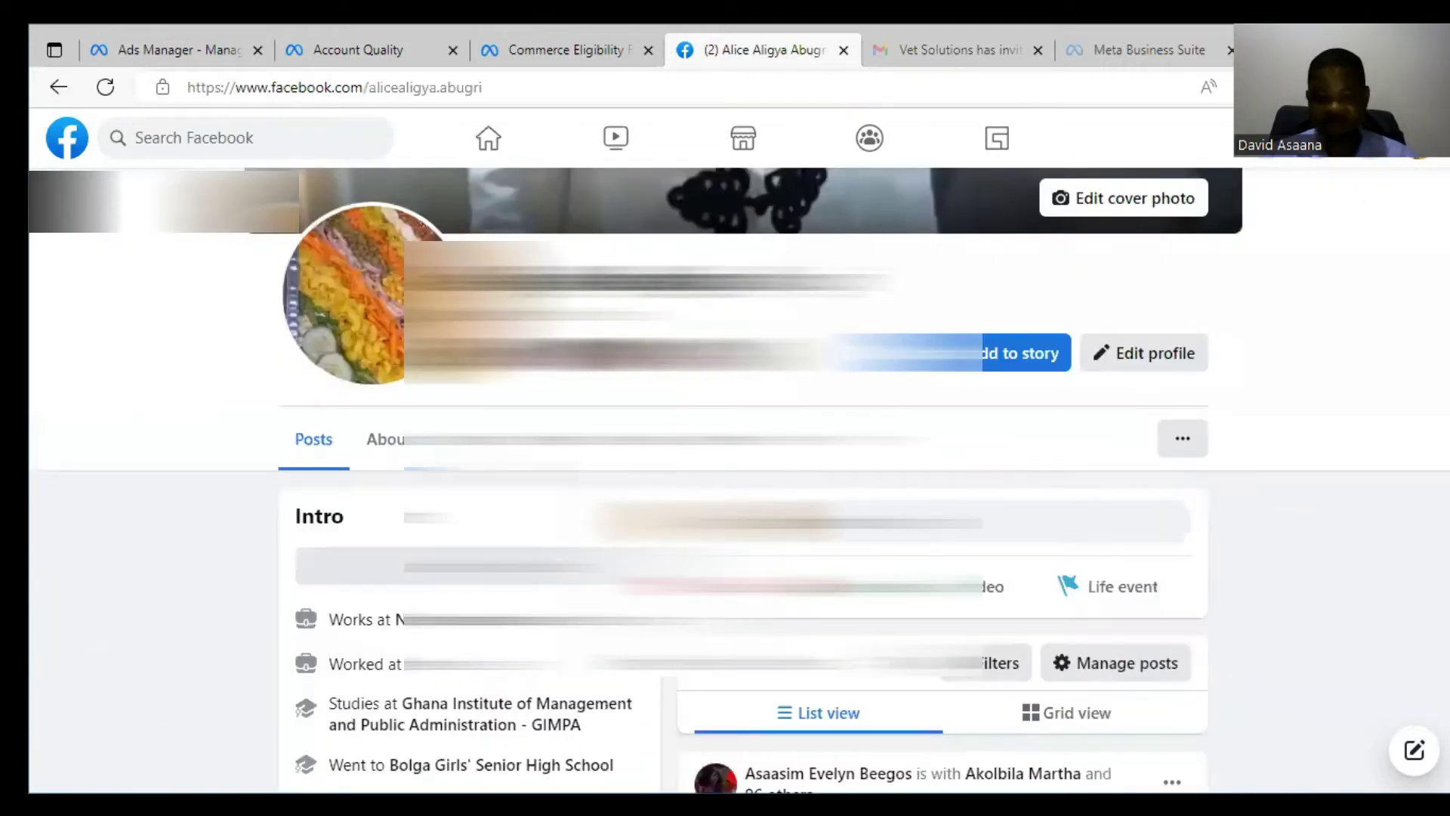
pyautogui.click(400, 457)
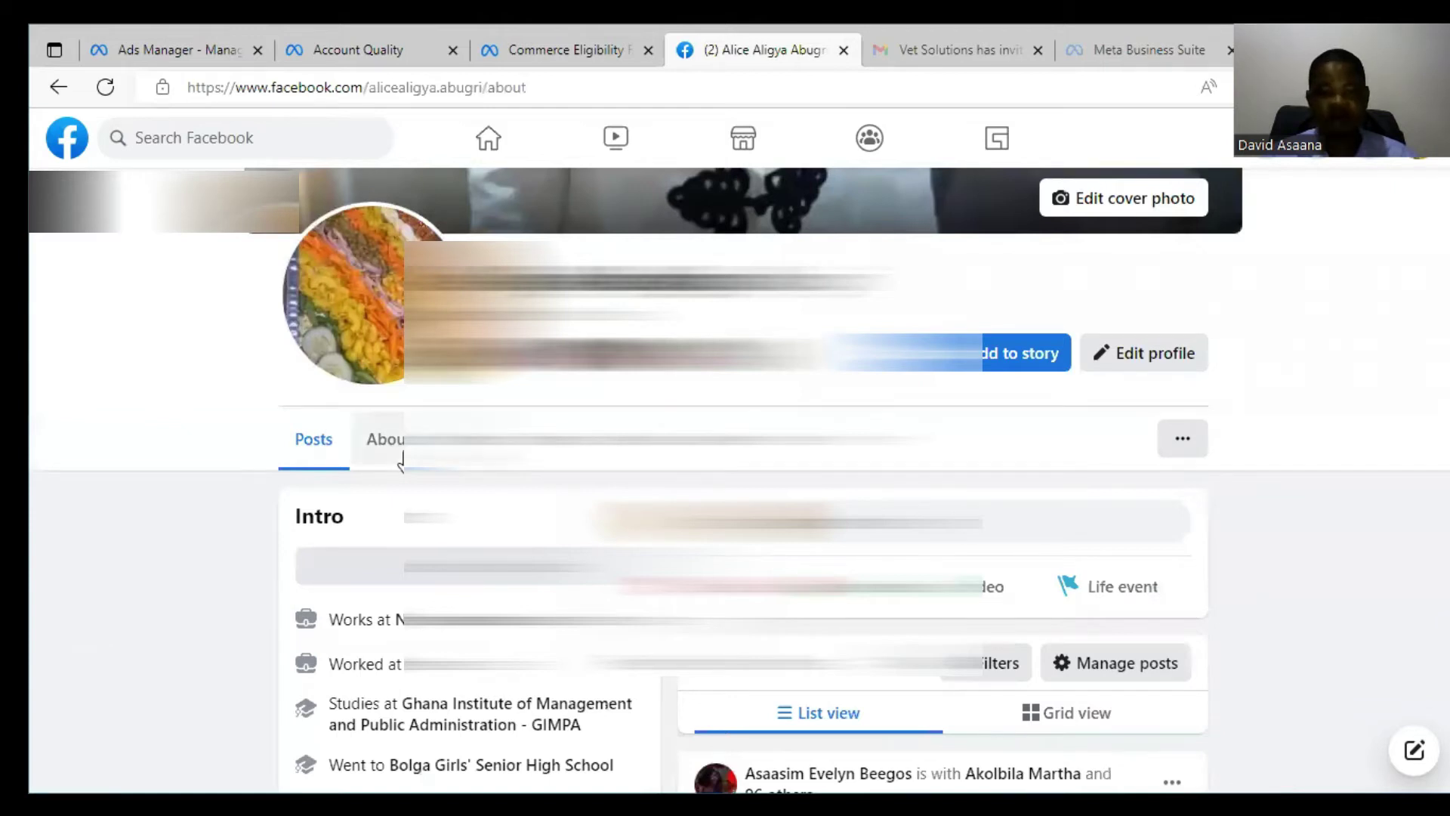
pyautogui.scroll(-5, 358, 453)
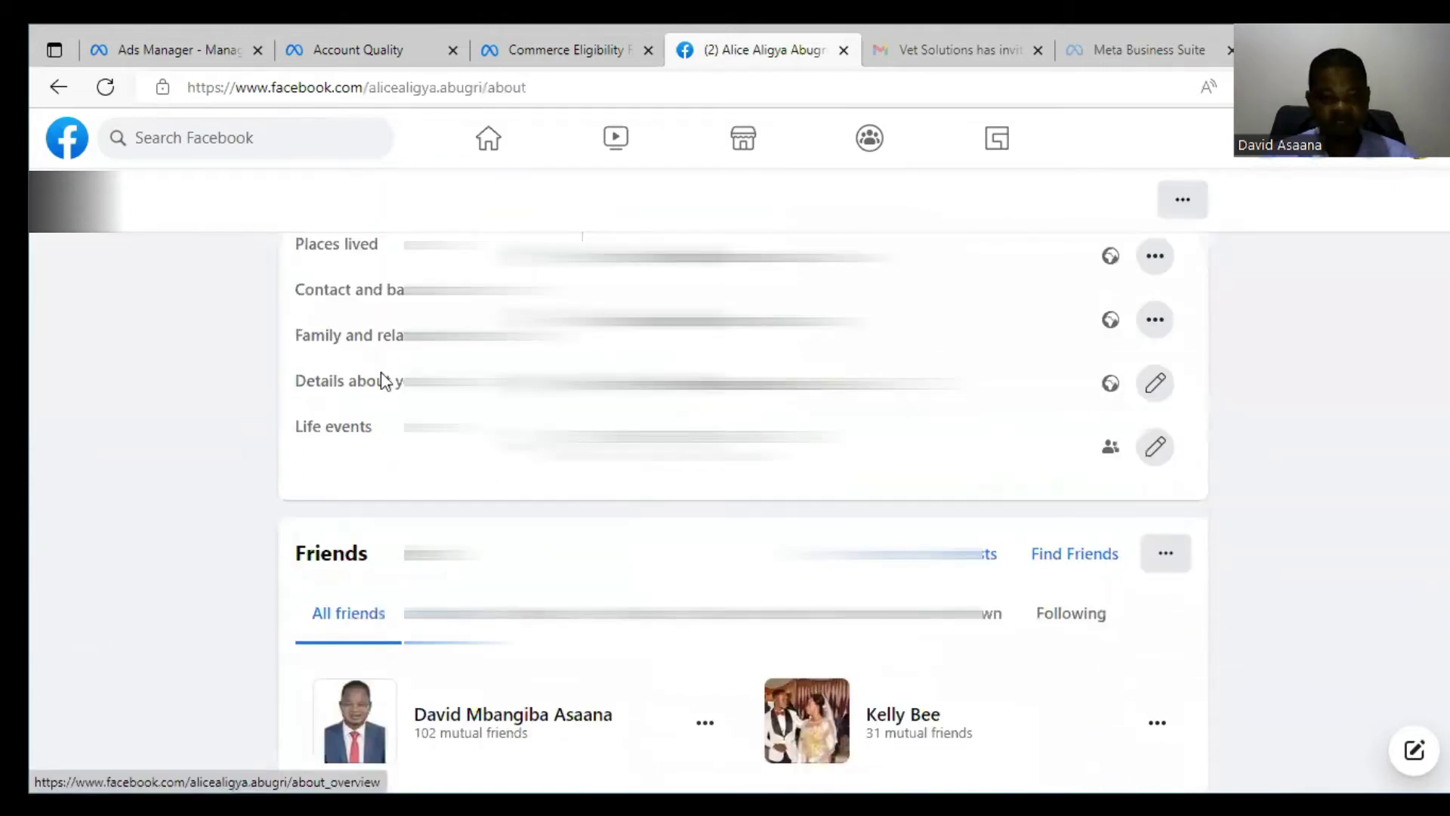
pyautogui.click(399, 295)
pyautogui.scroll(-2, 1106, 542)
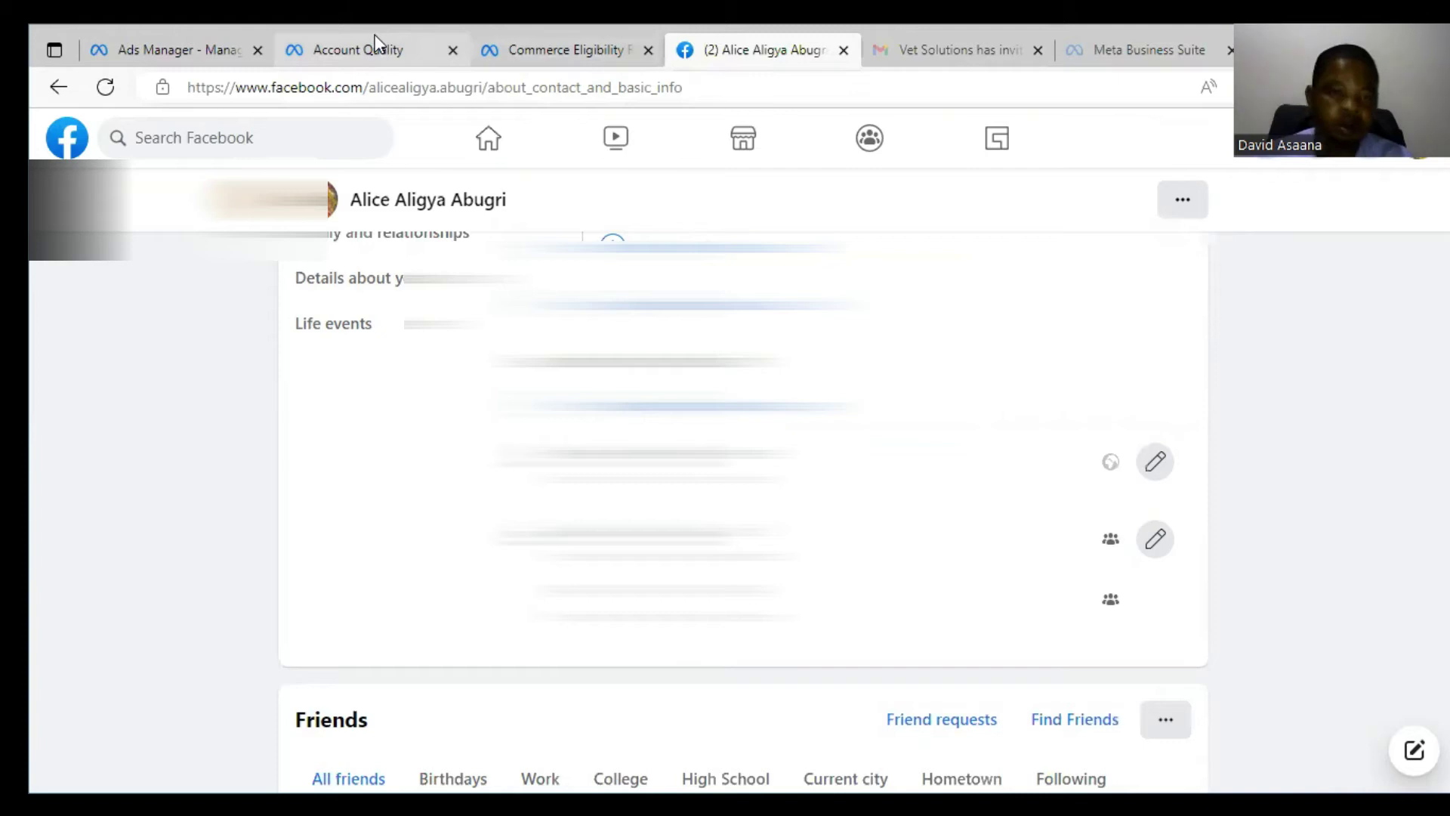
# Switch to Ads Manager, dismiss the conversion metrics tip over the campaigns list and display the overview of all tools.
pyautogui.moveTo(377, 41)
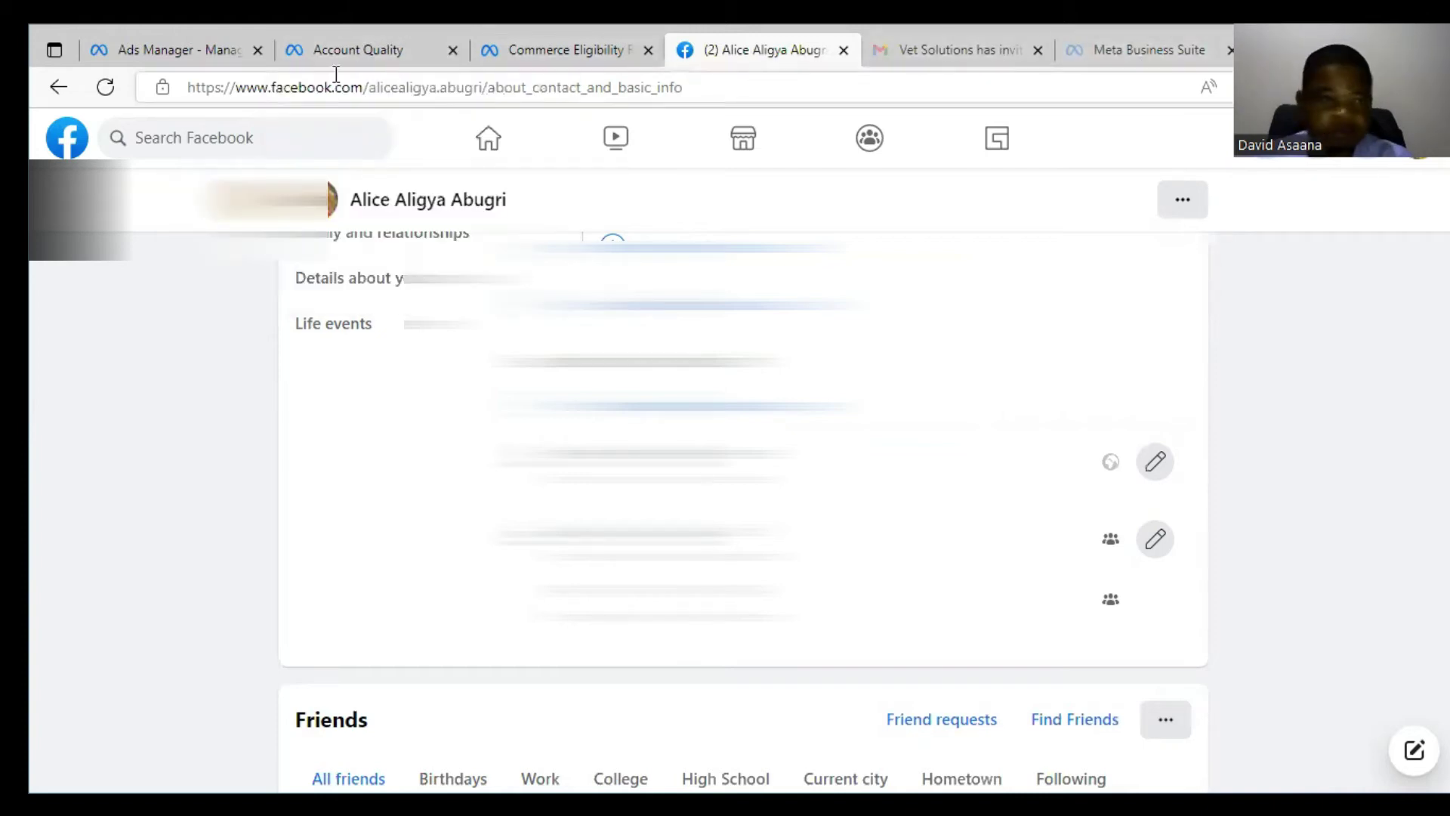
pyautogui.click(177, 56)
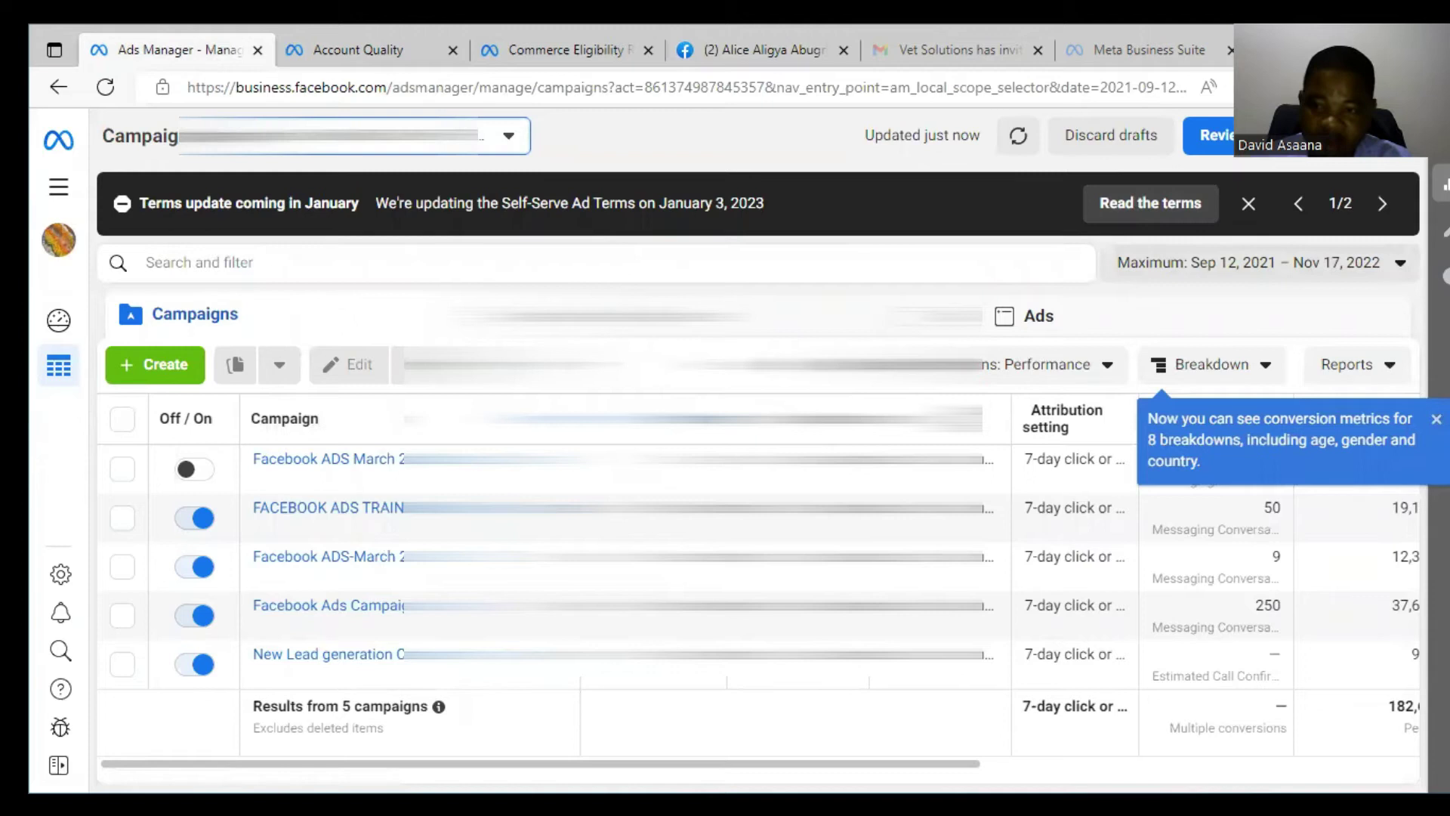
pyautogui.click(1437, 422)
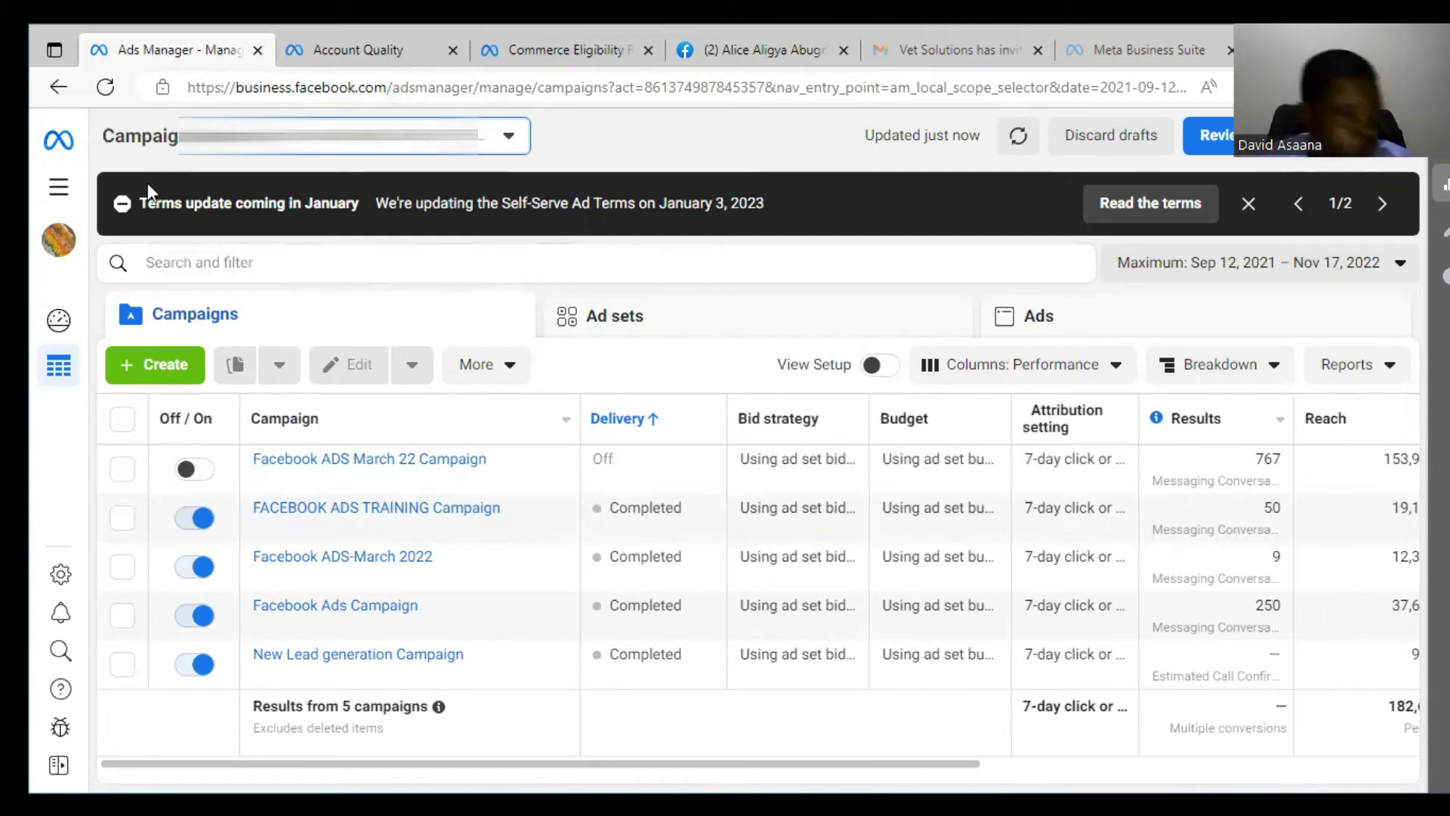
pyautogui.click(59, 193)
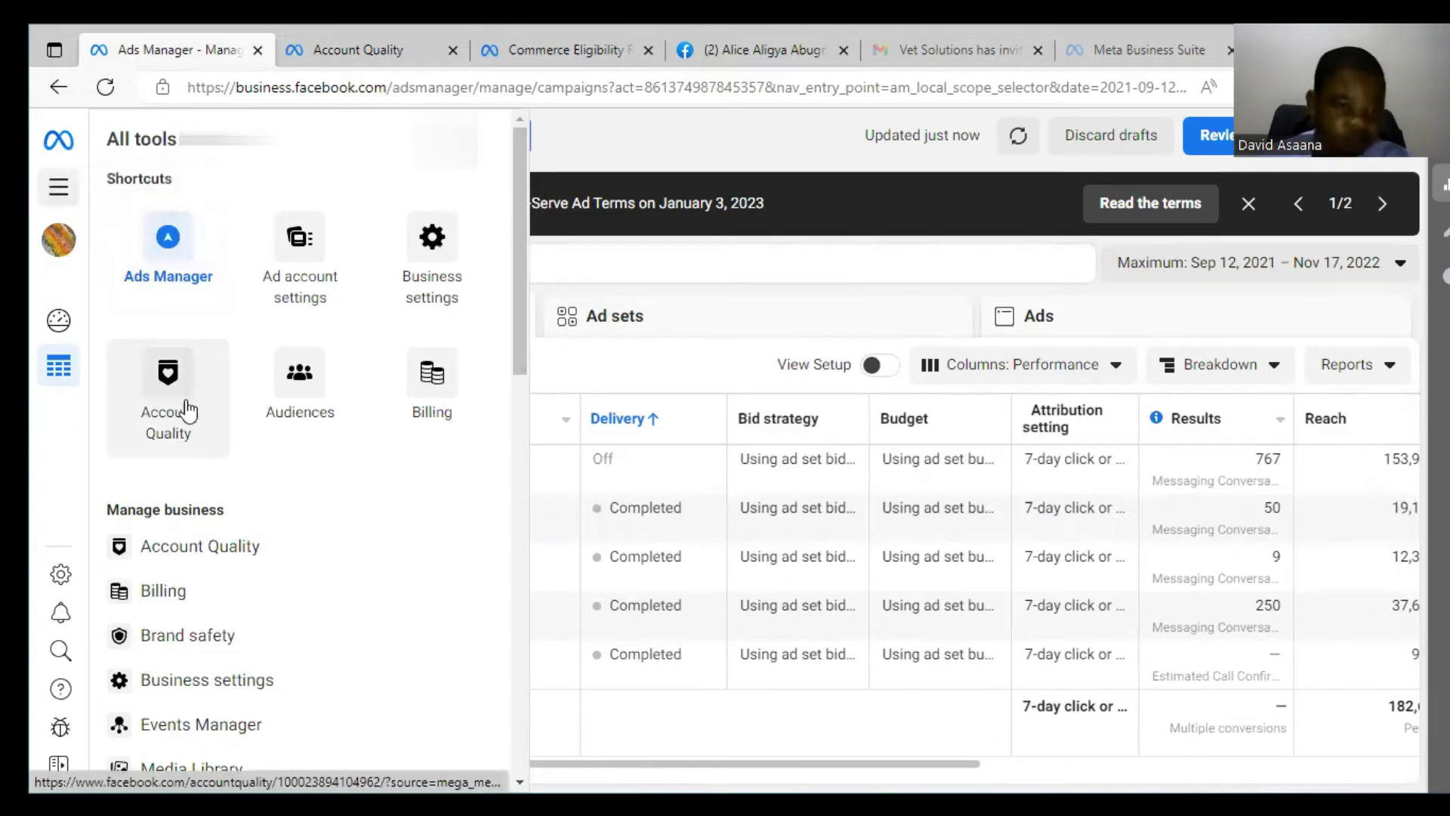
# In Account Quality, show the recent account issues, dismiss the introduction and open the details of the restricted Vet Solutions business account.
pyautogui.click(346, 49)
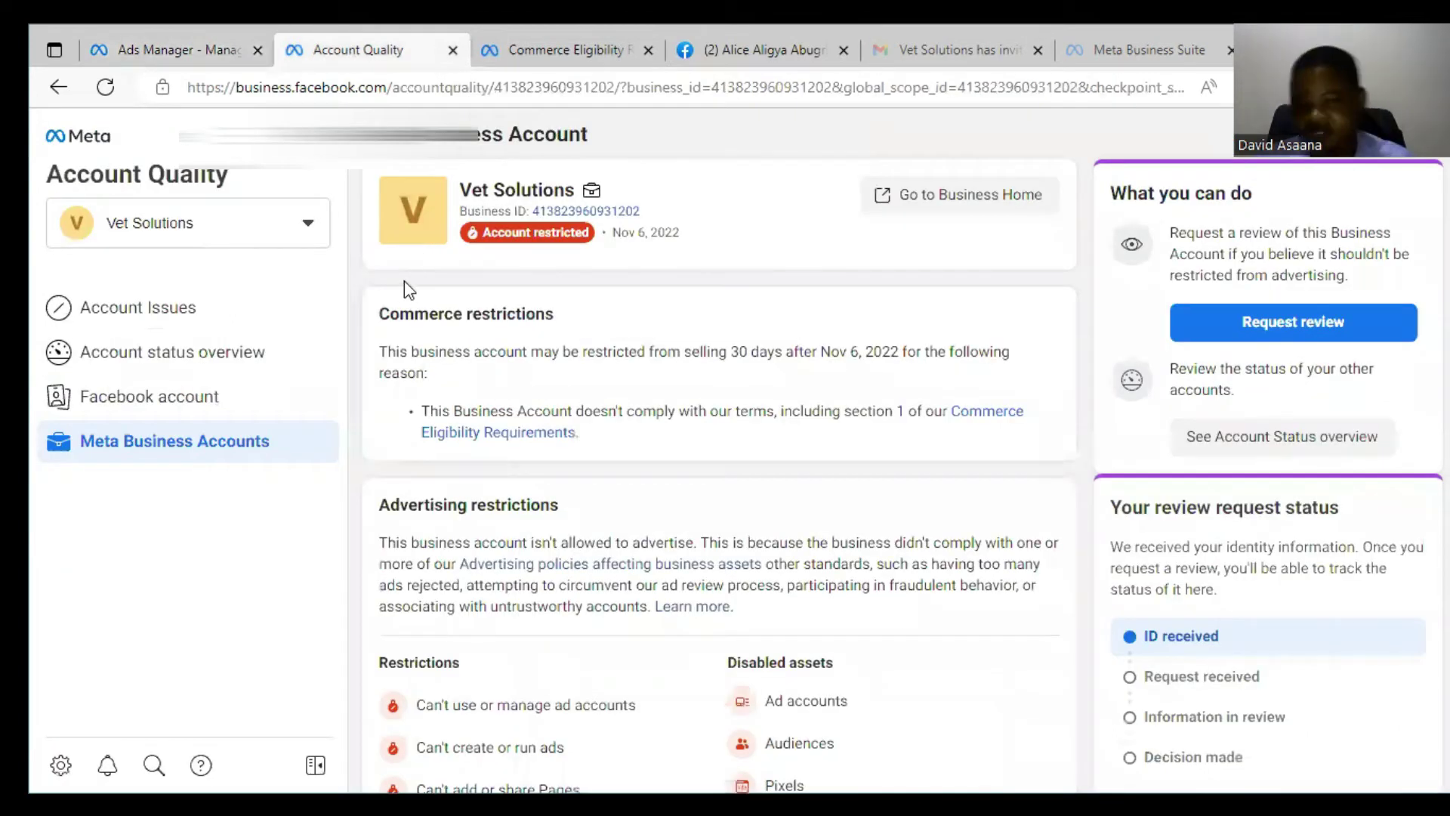
pyautogui.click(212, 308)
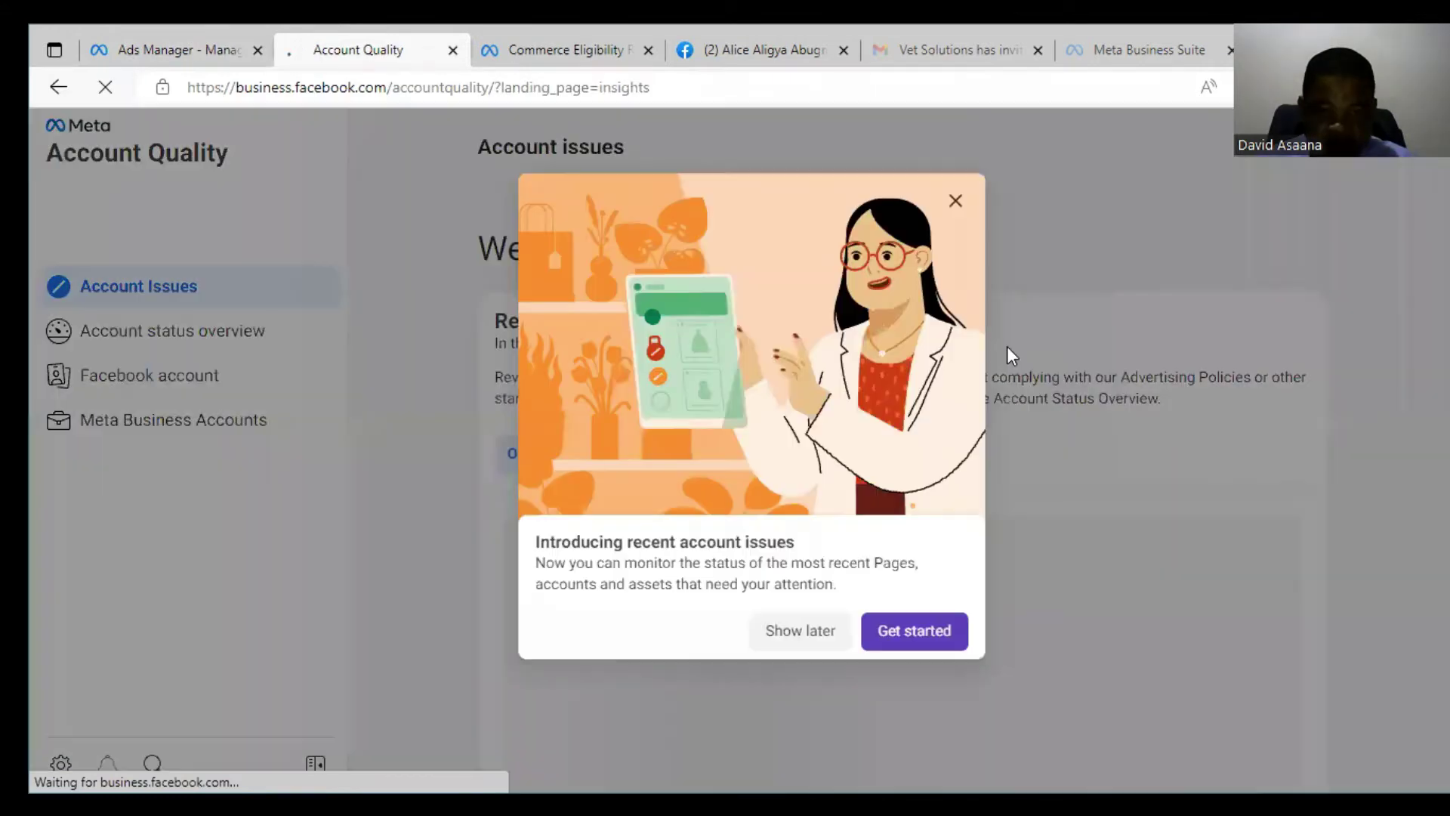
pyautogui.click(957, 202)
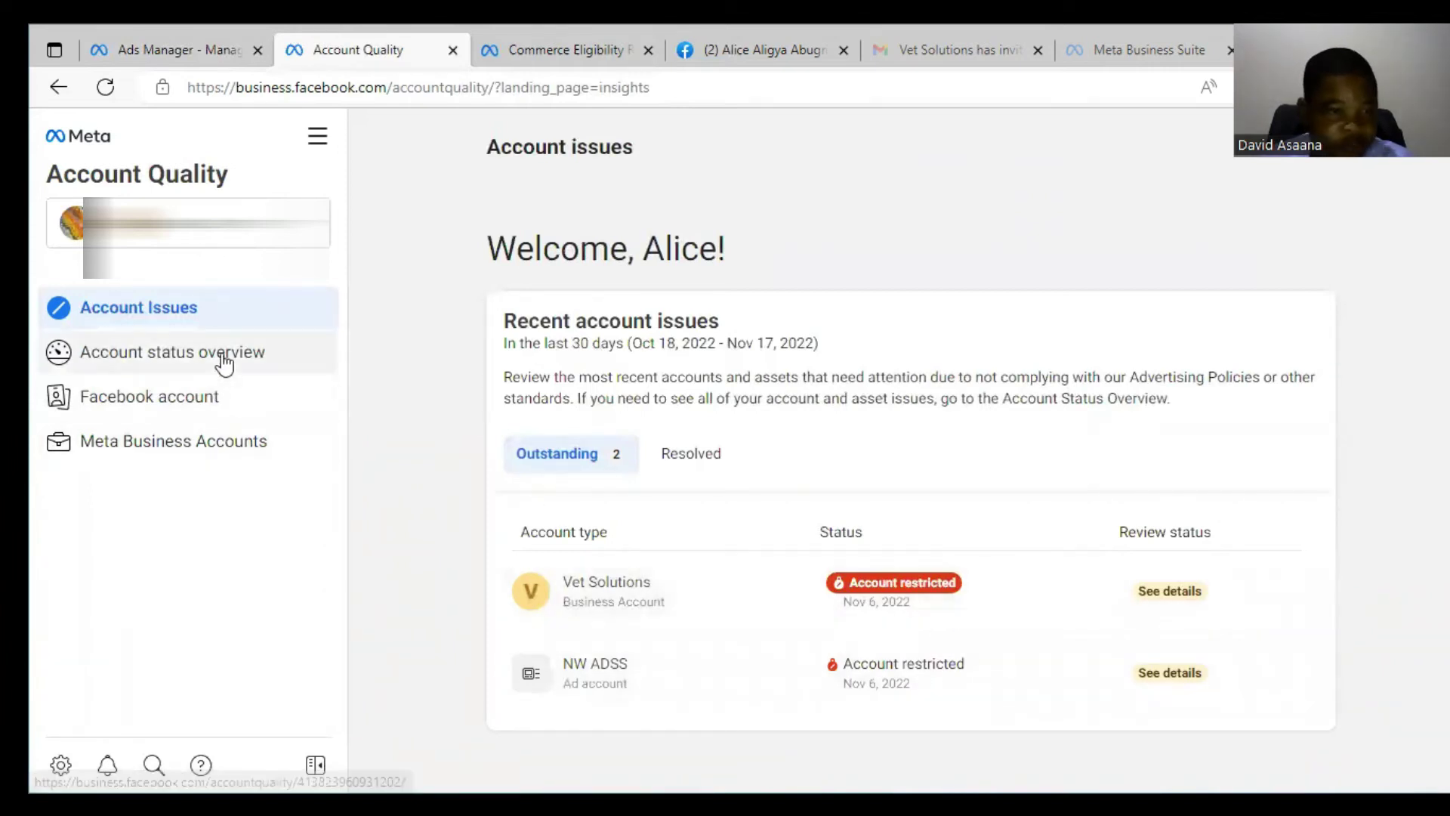
pyautogui.click(950, 617)
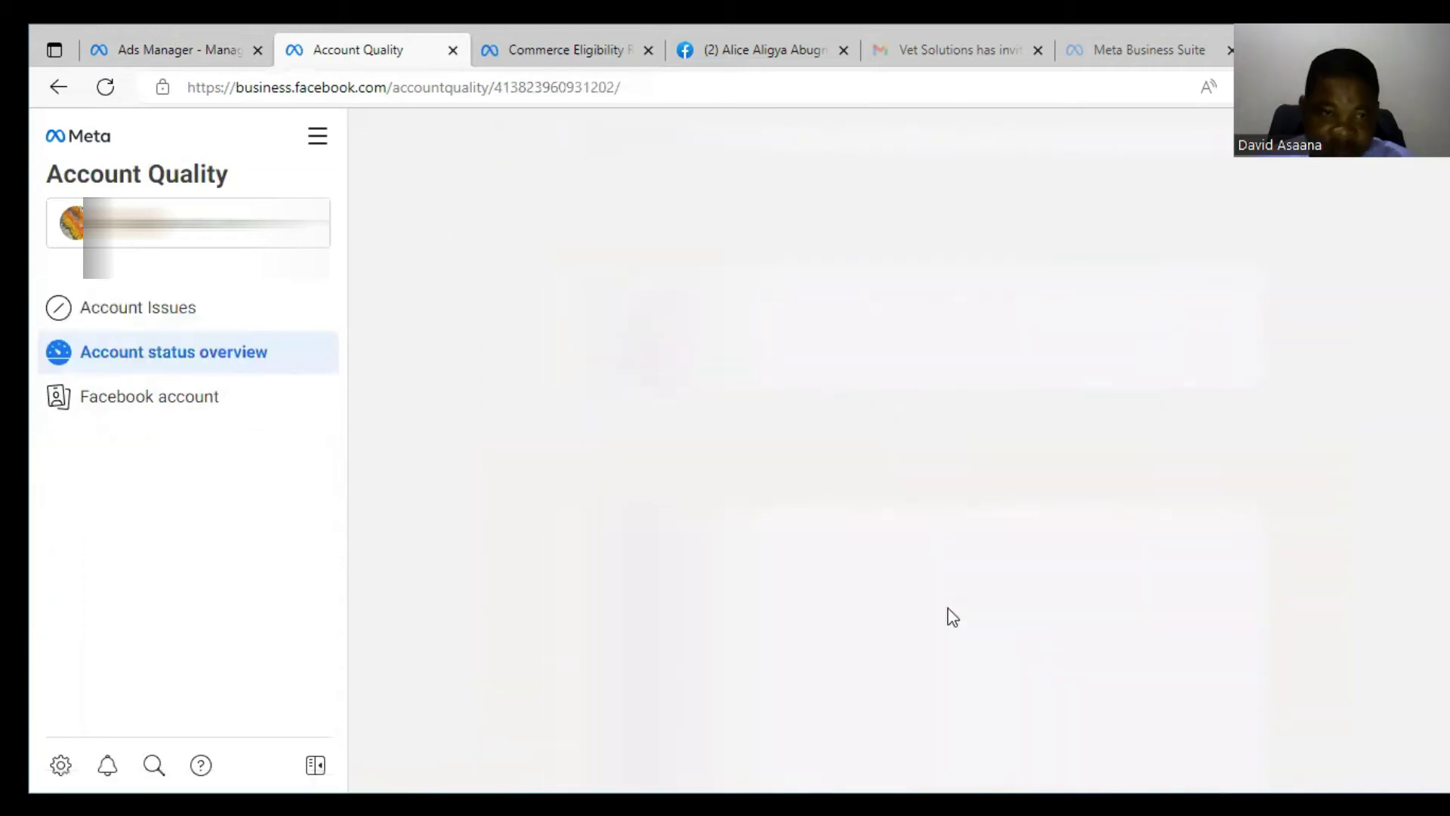
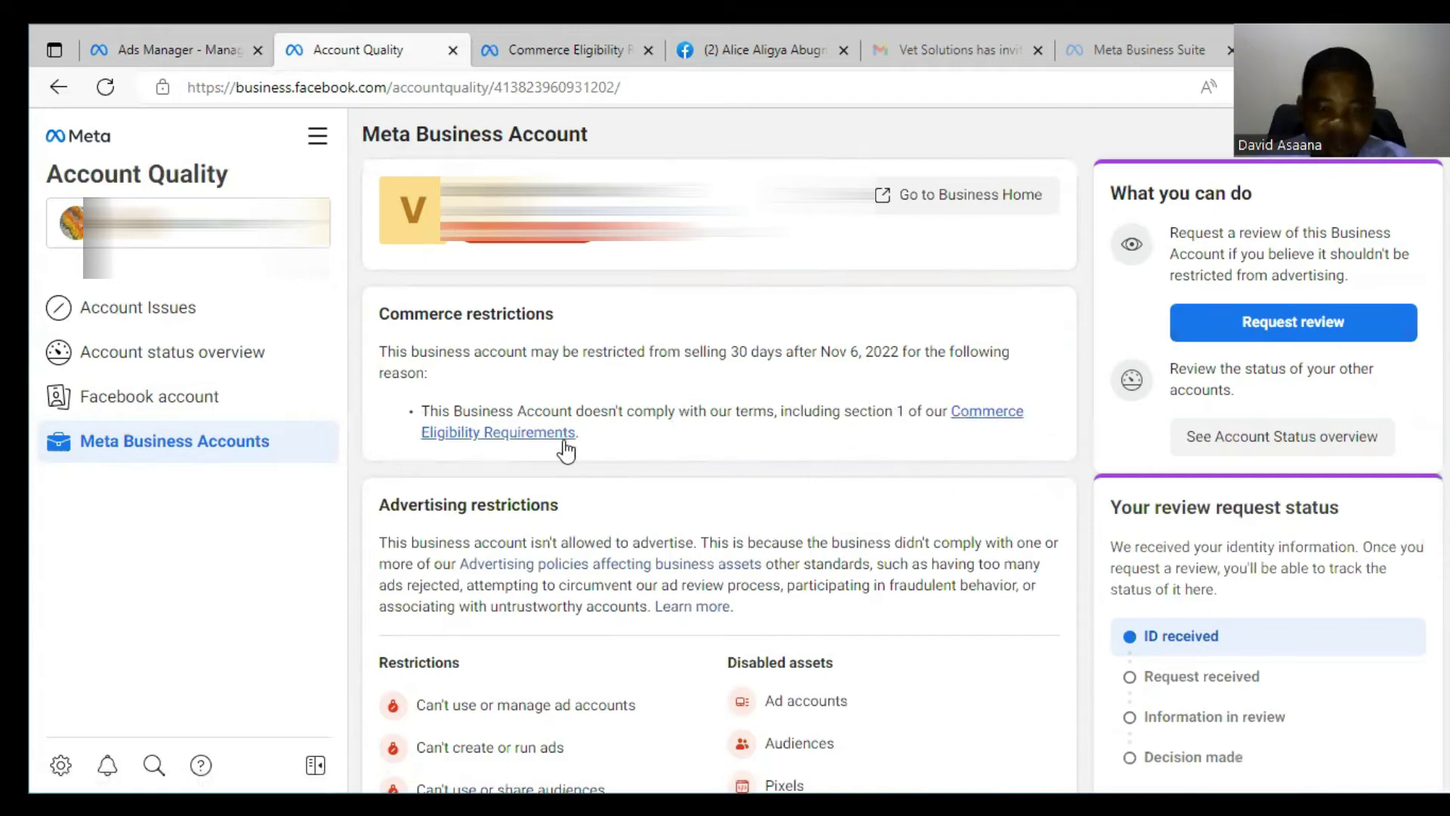
# Read the policy compliance section of the Commerce Eligibility Requirements and return to the restricted business account in Account Quality.
pyautogui.click(533, 44)
pyautogui.scroll(-3, 735, 396)
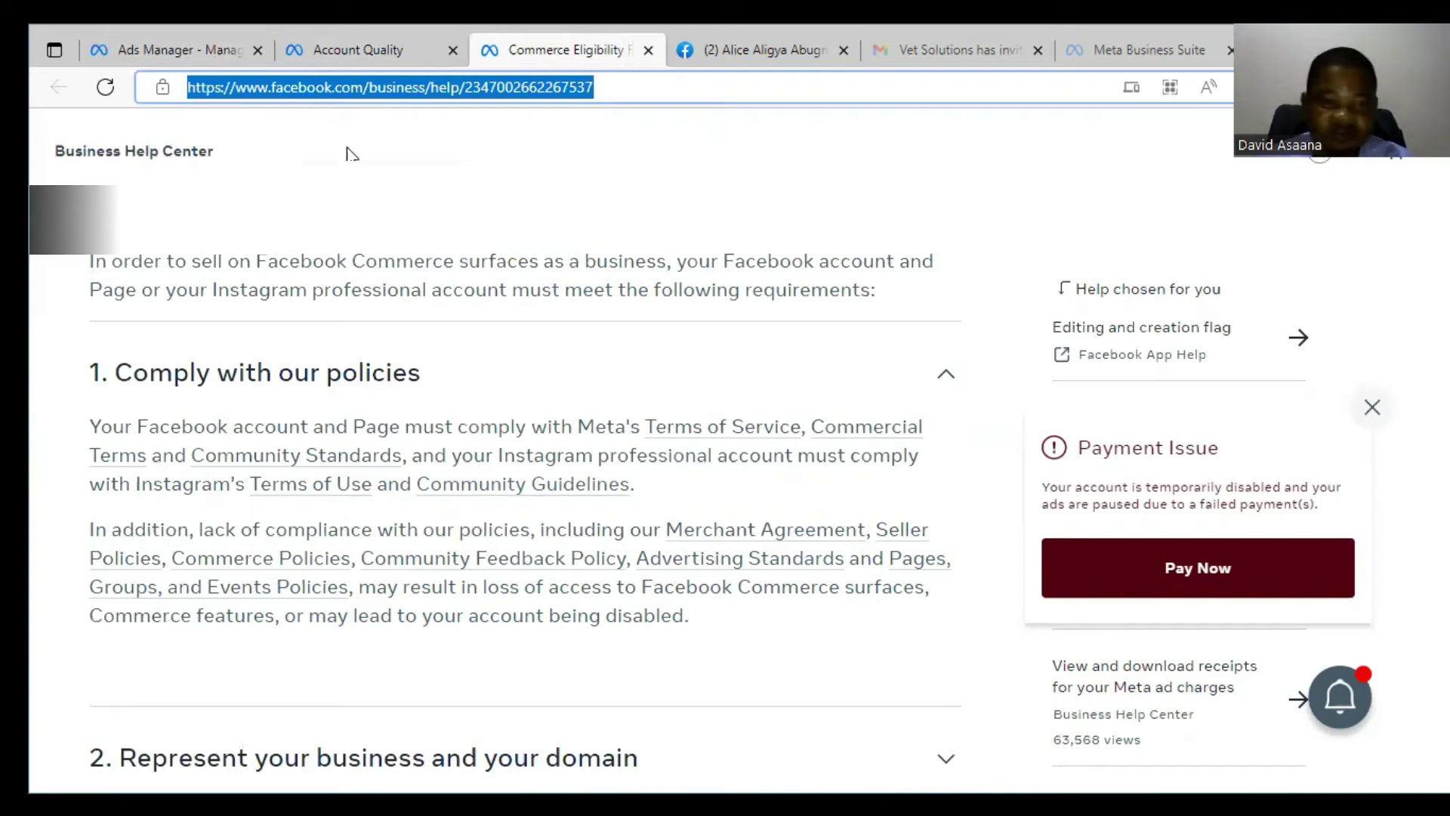
pyautogui.click(373, 53)
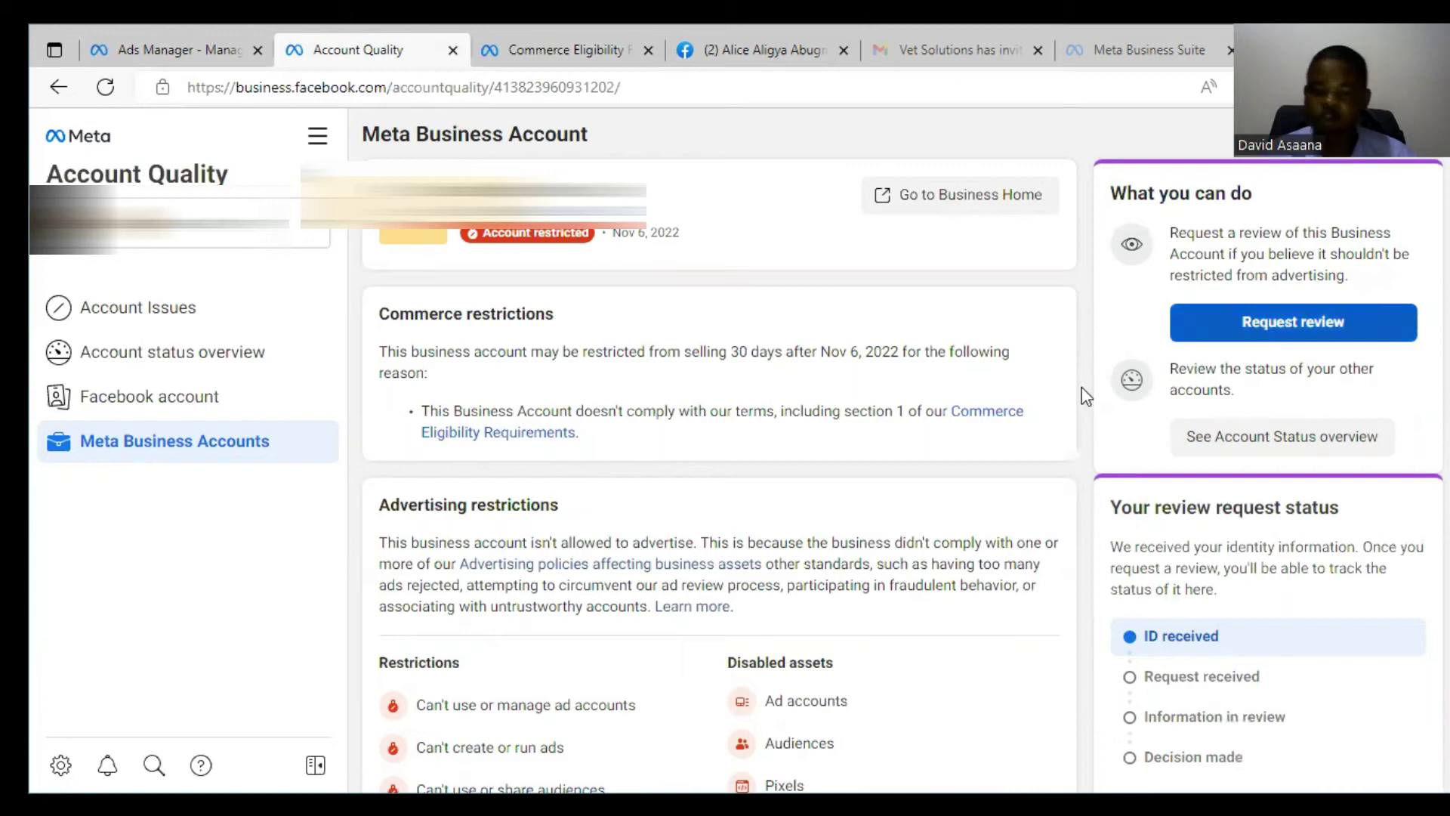
# Request a review of the restricted business account with "Another reason", paste the prepared appeal asking for the business manager account to be re-instated, and send it.
pyautogui.click(1292, 315)
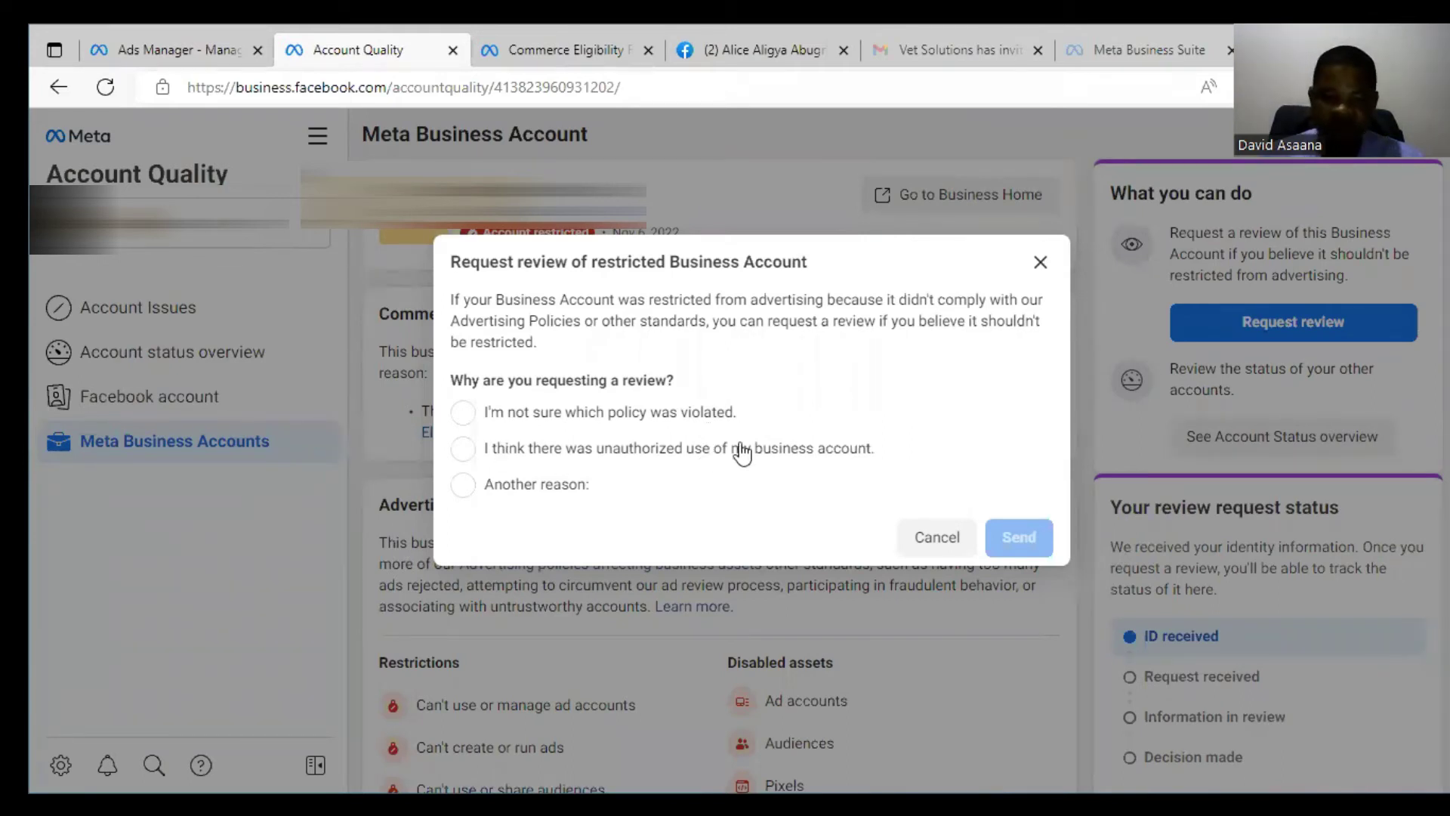
pyautogui.click(463, 485)
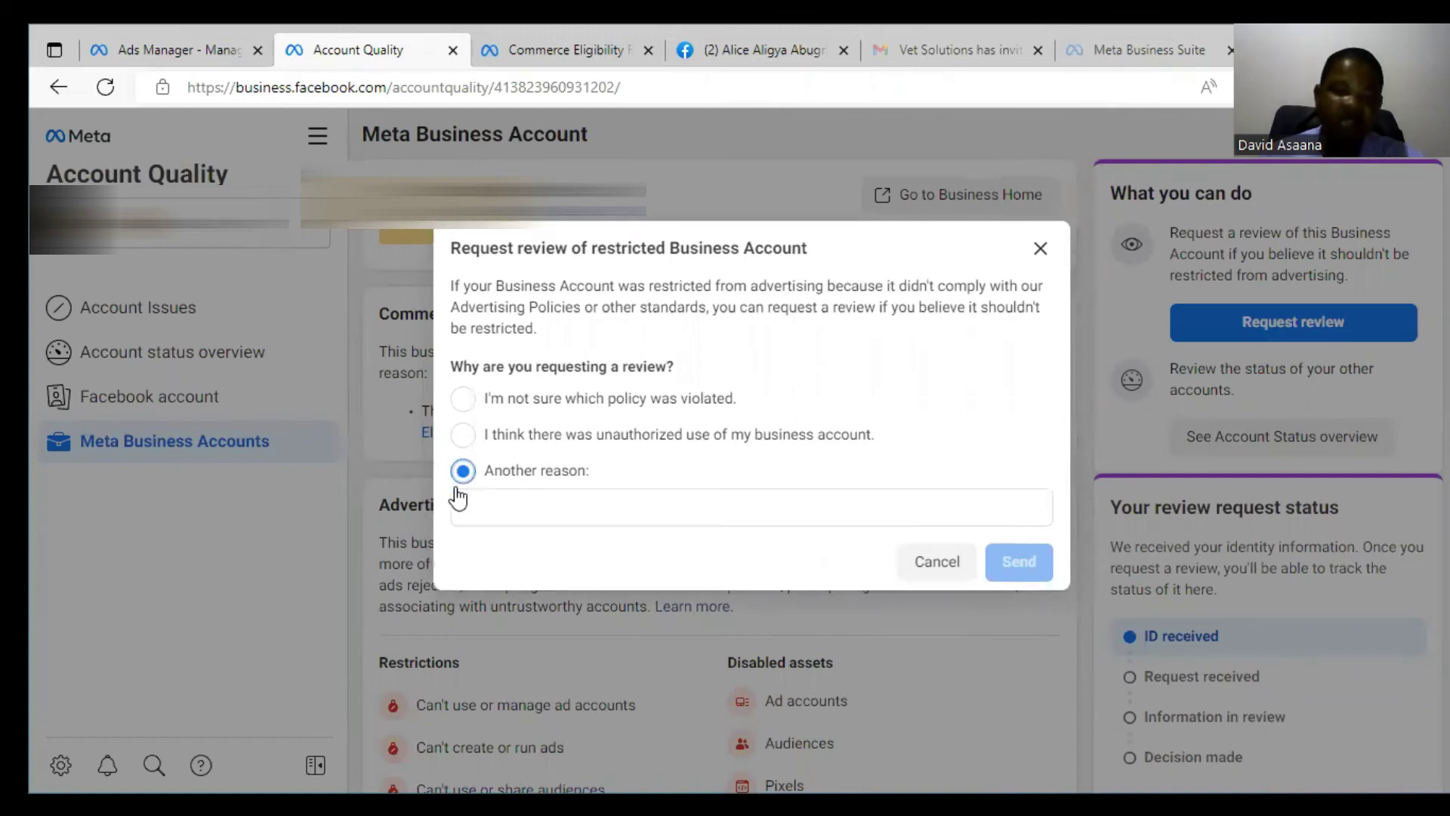
pyautogui.click(528, 504)
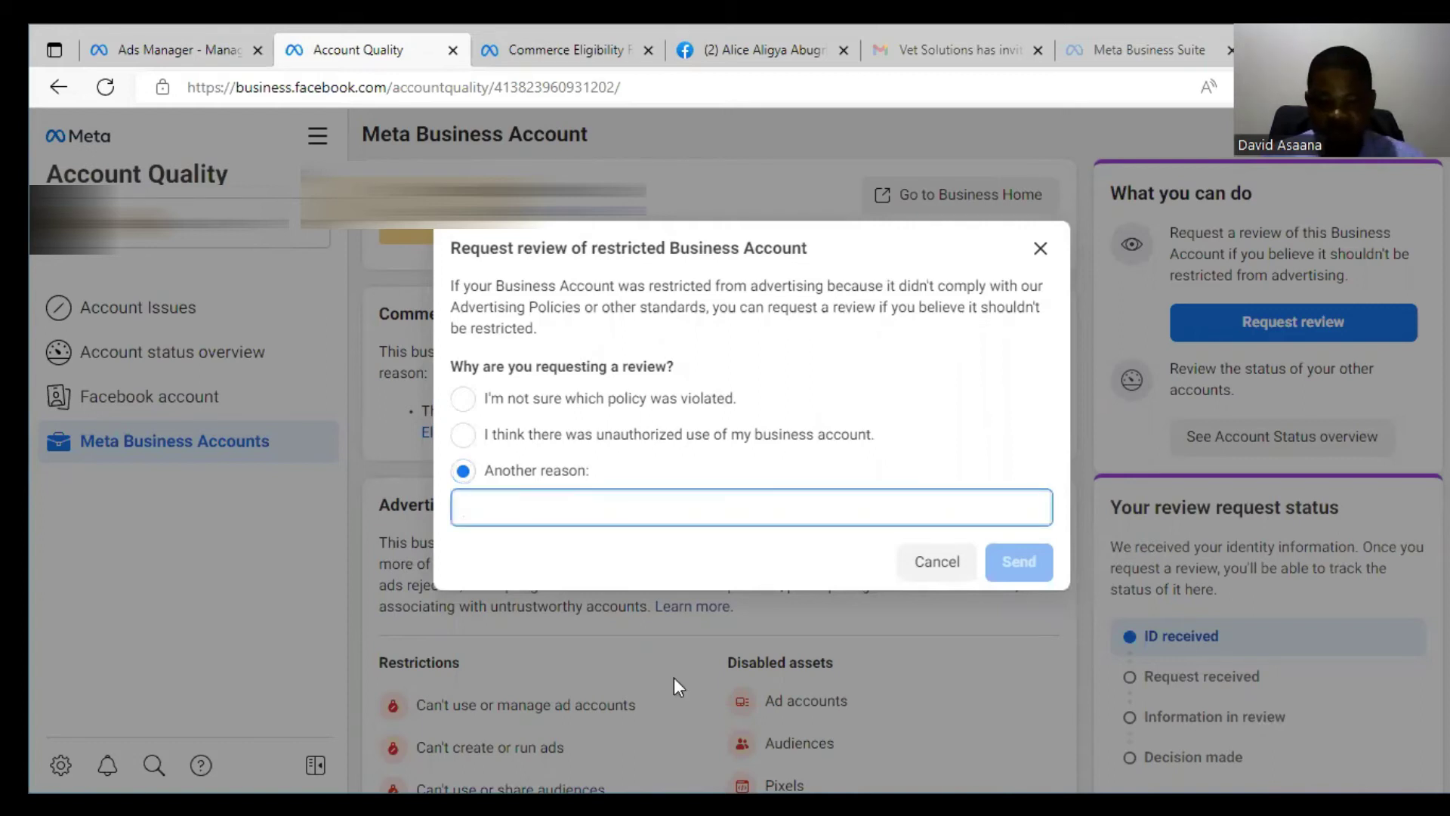
pyautogui.click(673, 676)
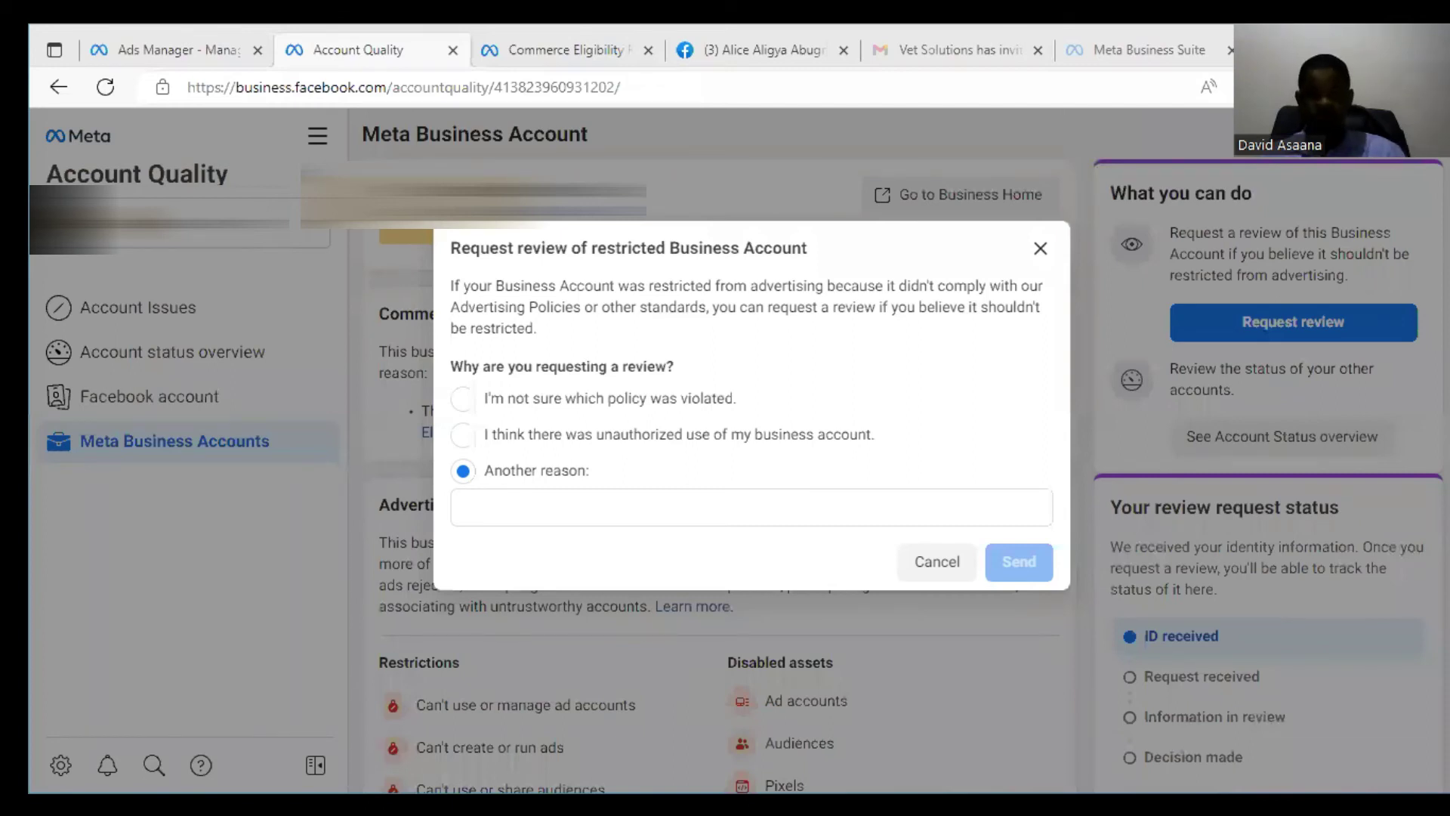
pyautogui.click(669, 520)
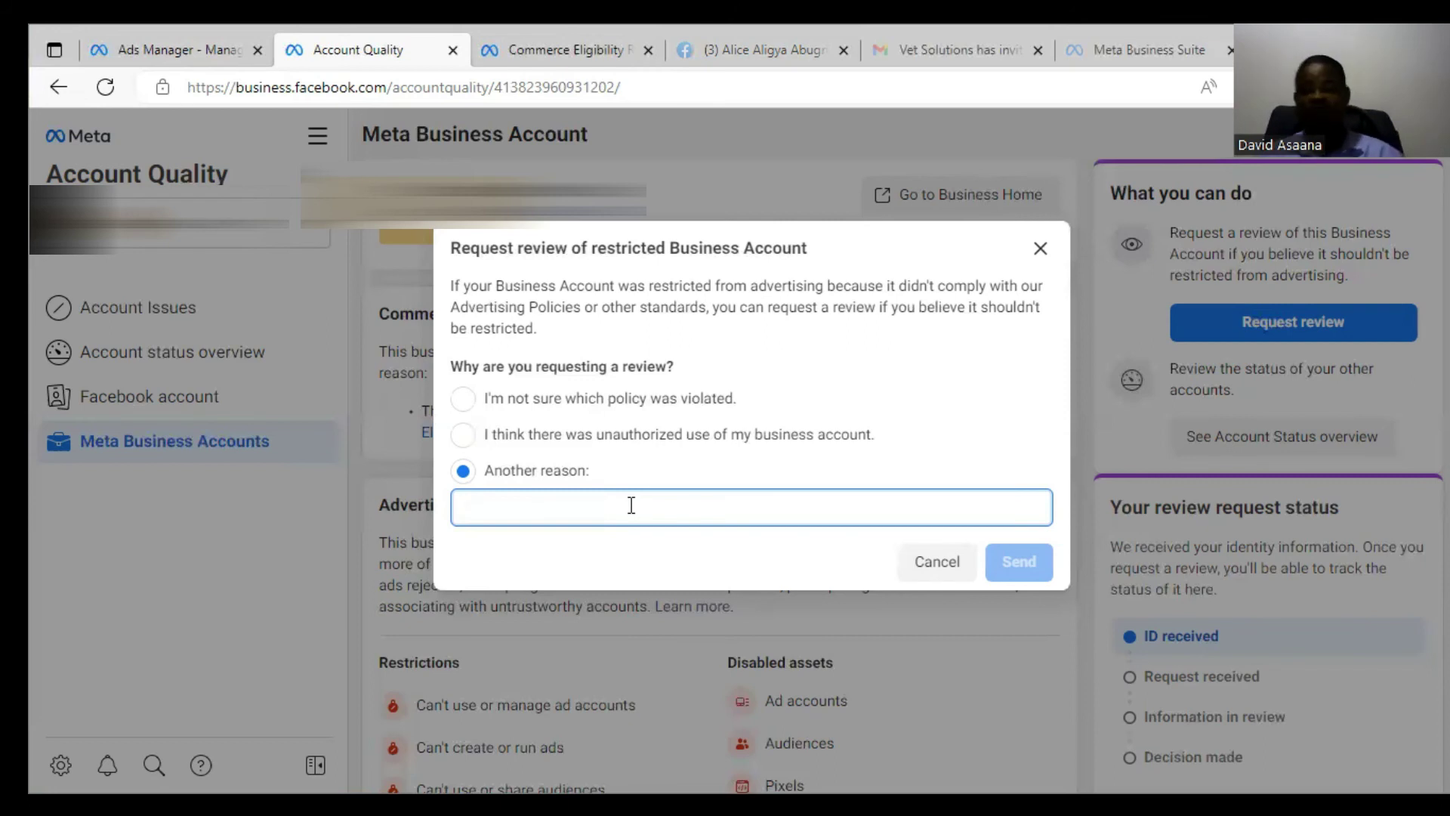
pyautogui.rightClick(626, 498)
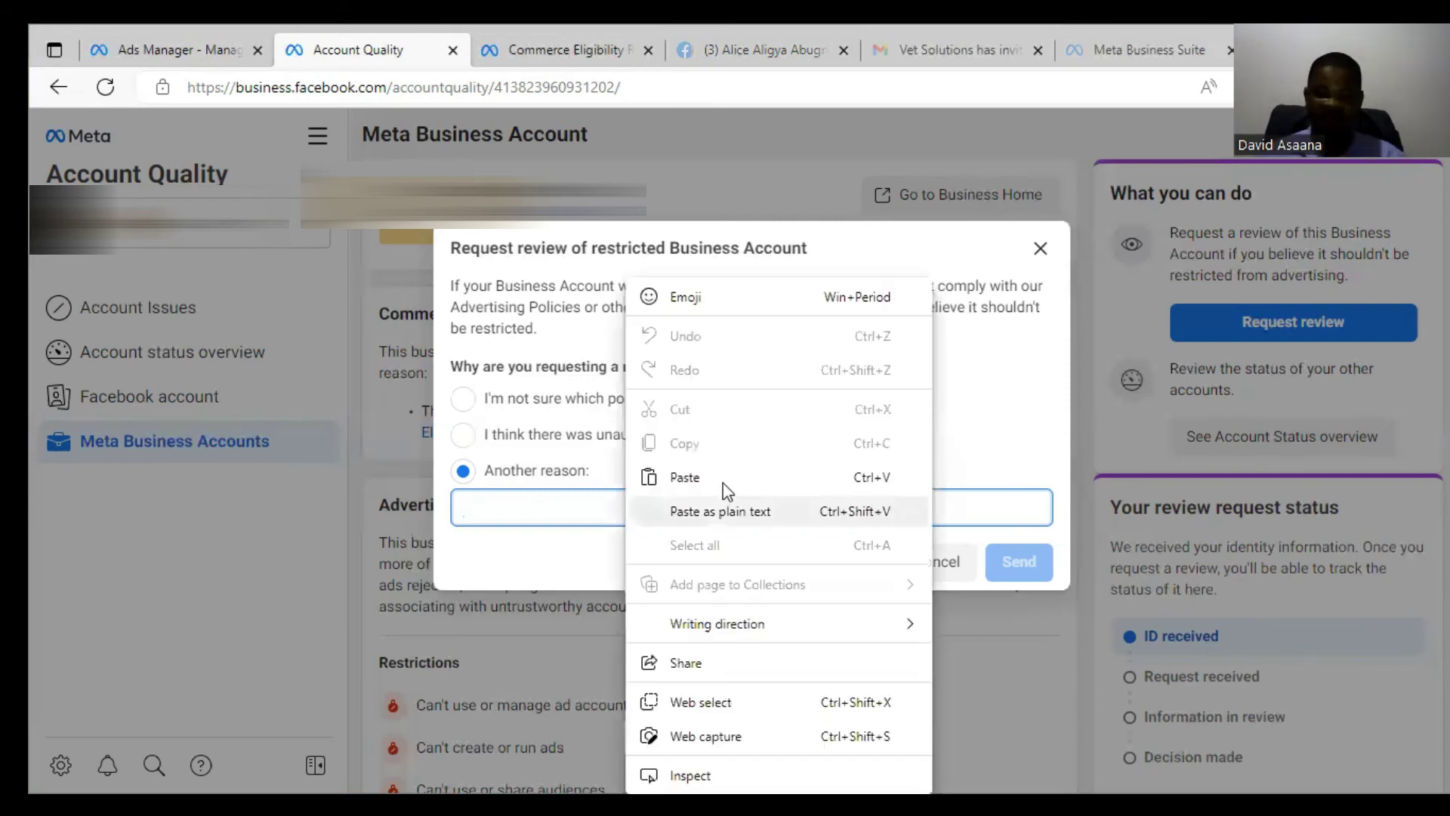
pyautogui.click(733, 477)
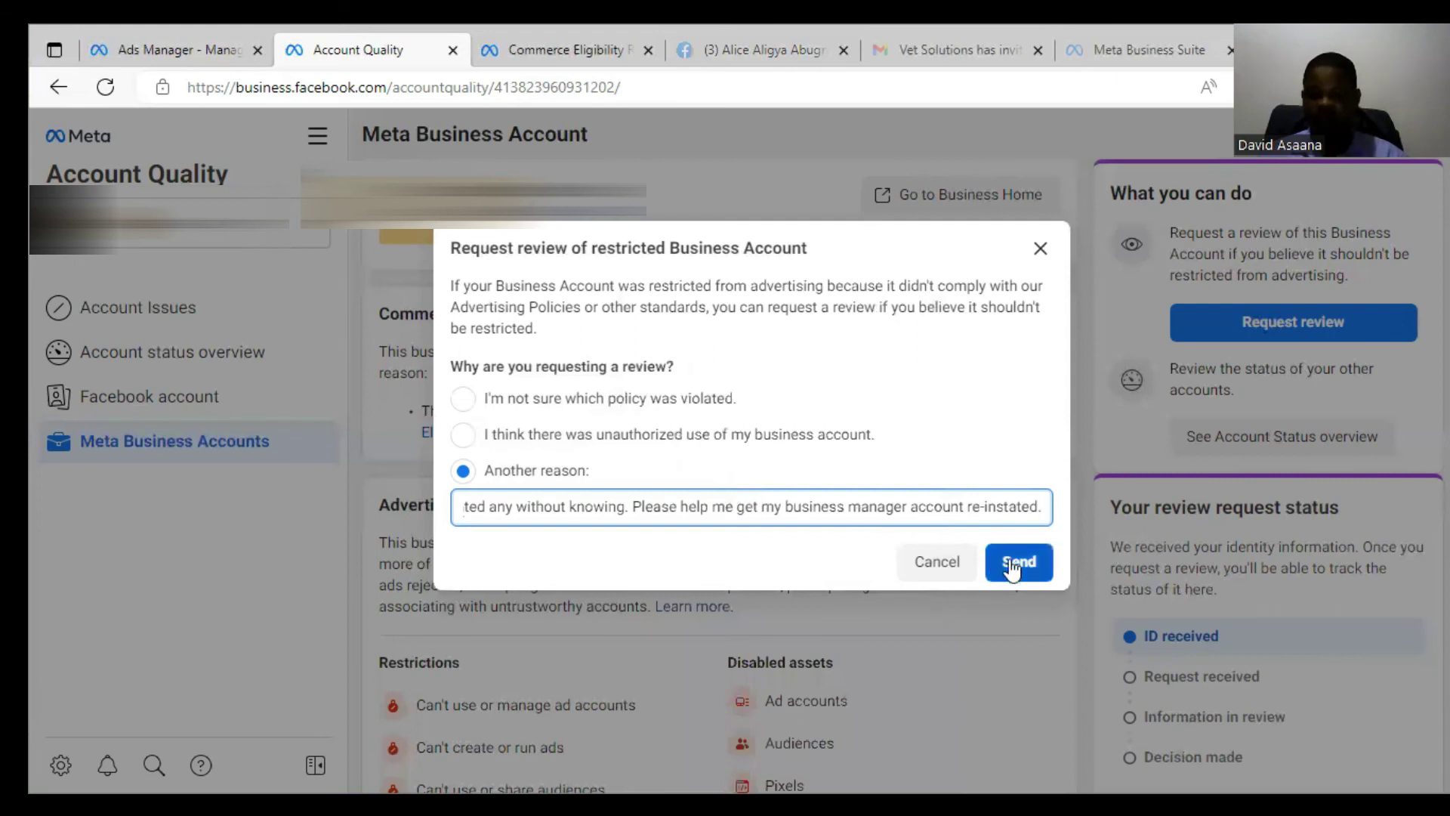
pyautogui.click(1011, 566)
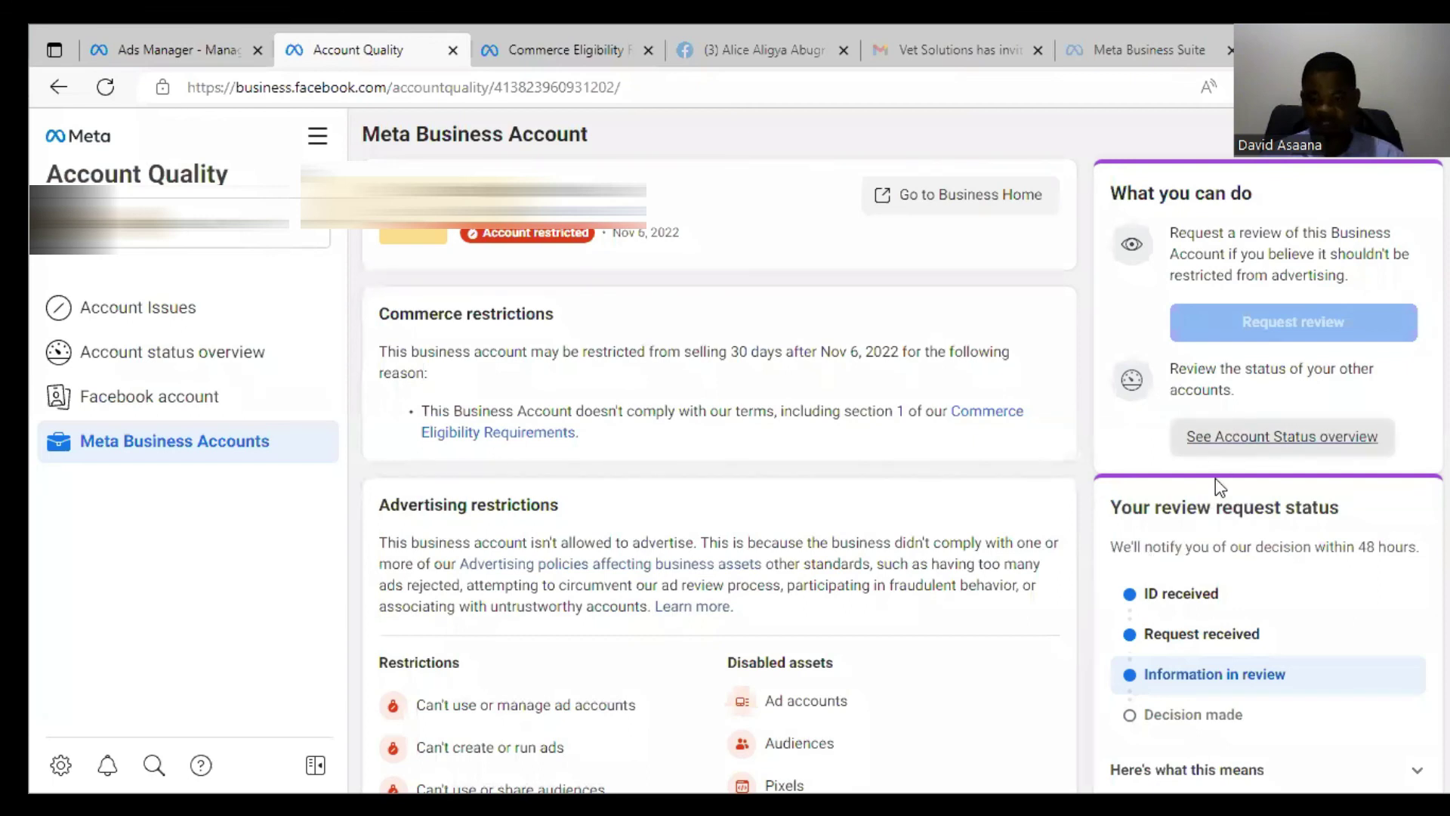
# Examine the review request status and the advertising restrictions on the business account page.
pyautogui.scroll(-3, 1215, 478)
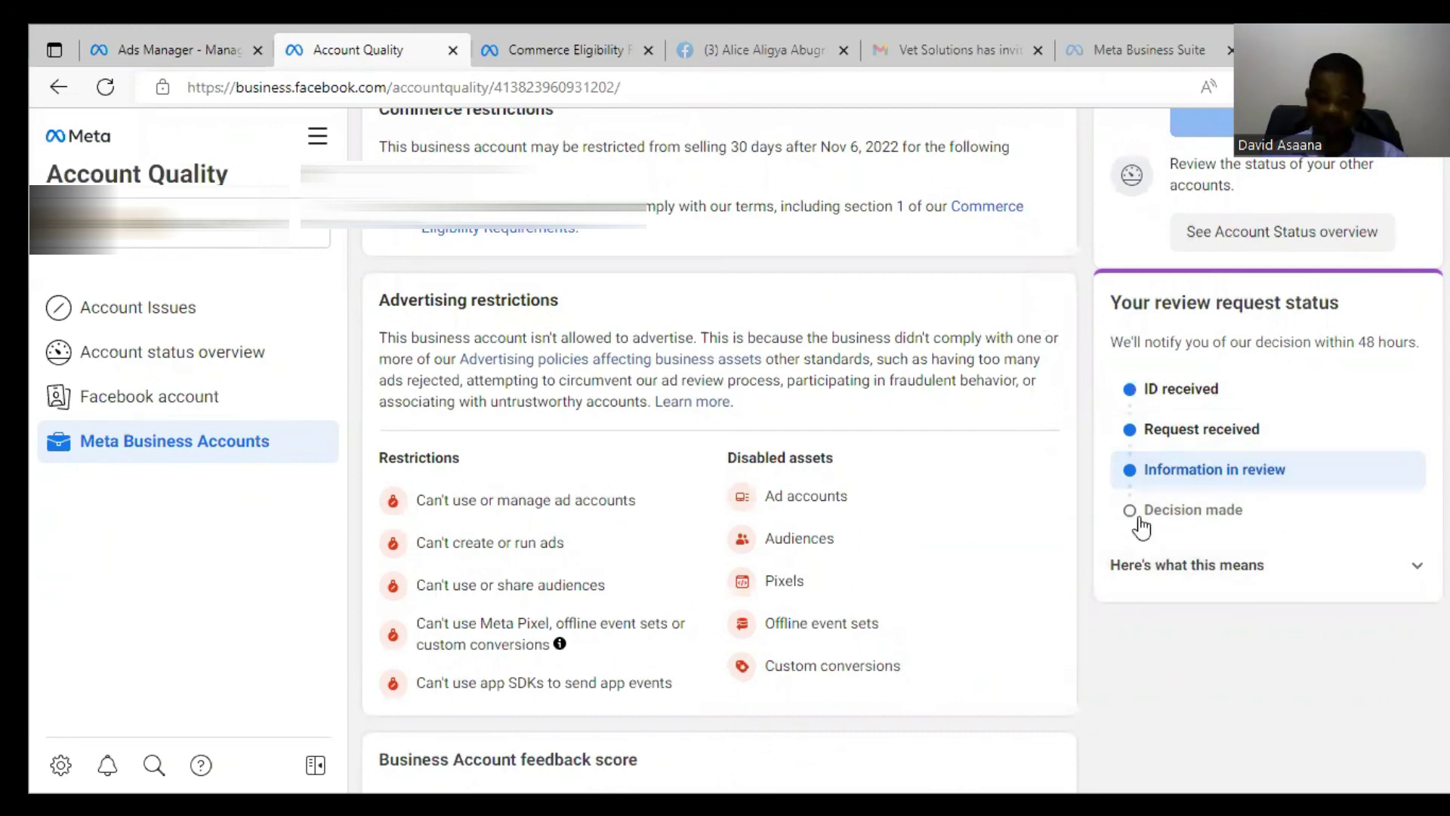
pyautogui.scroll(3, 1149, 453)
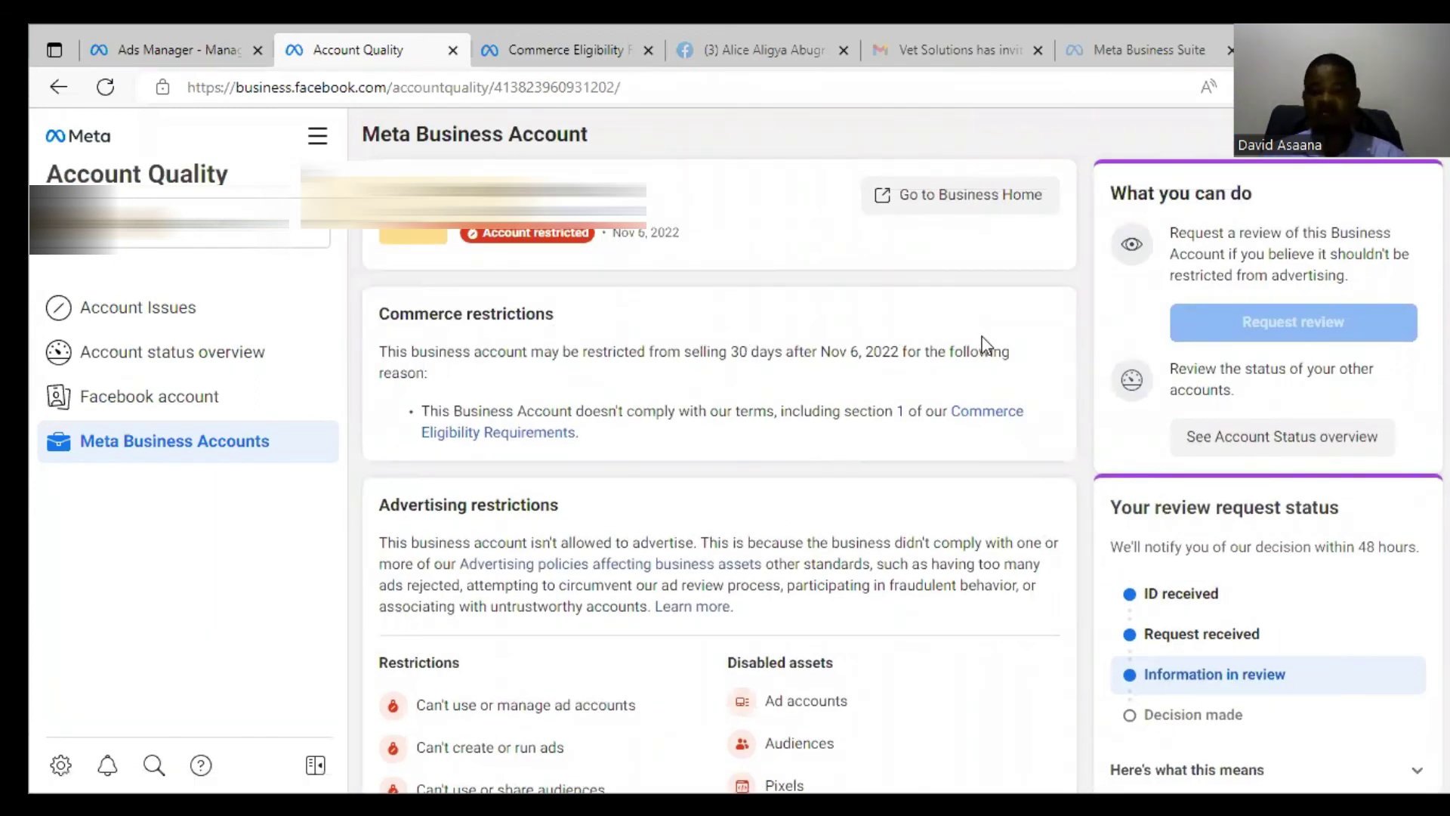
pyautogui.moveTo(1239, 329)
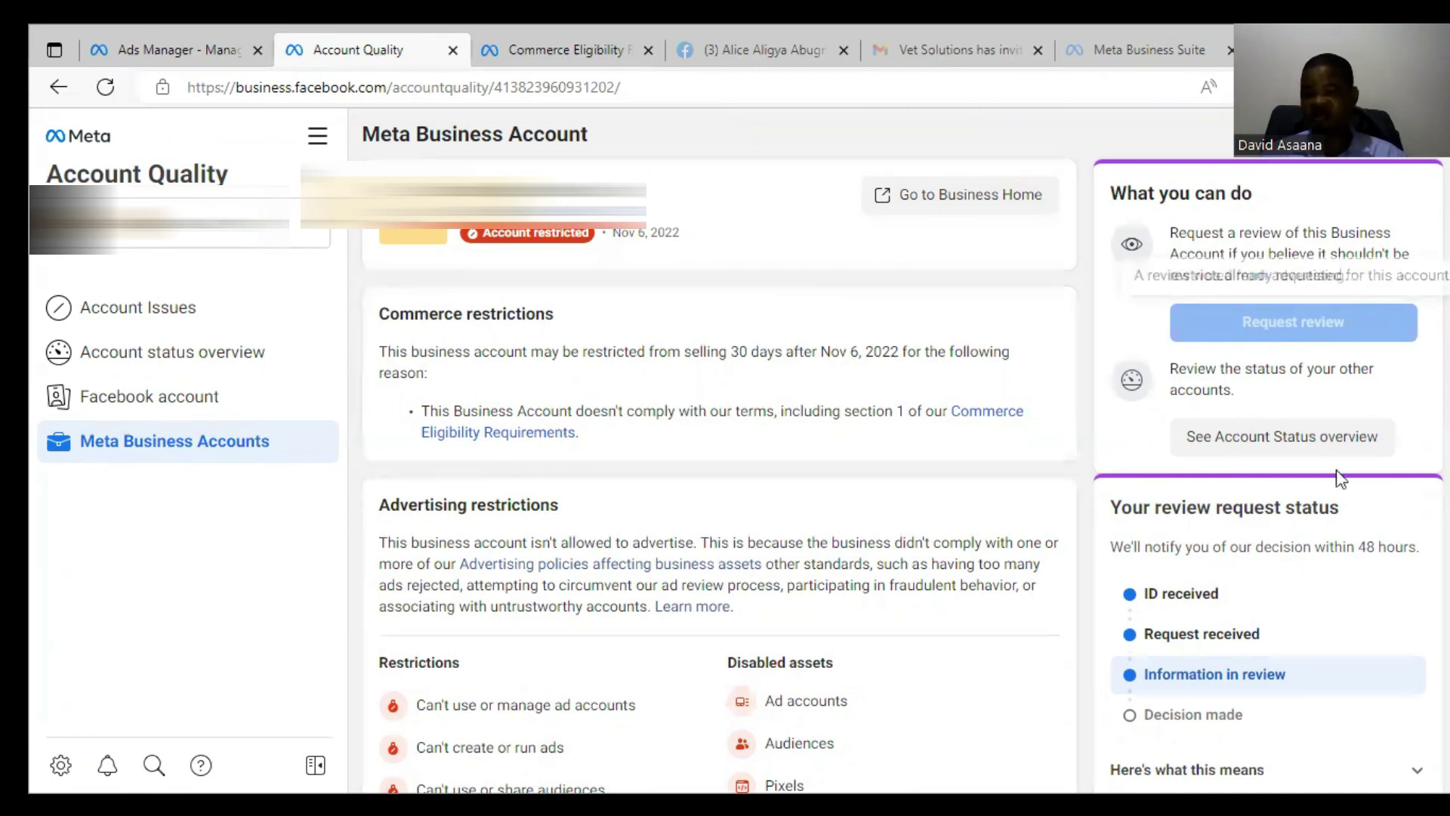
pyautogui.scroll(-3, 642, 271)
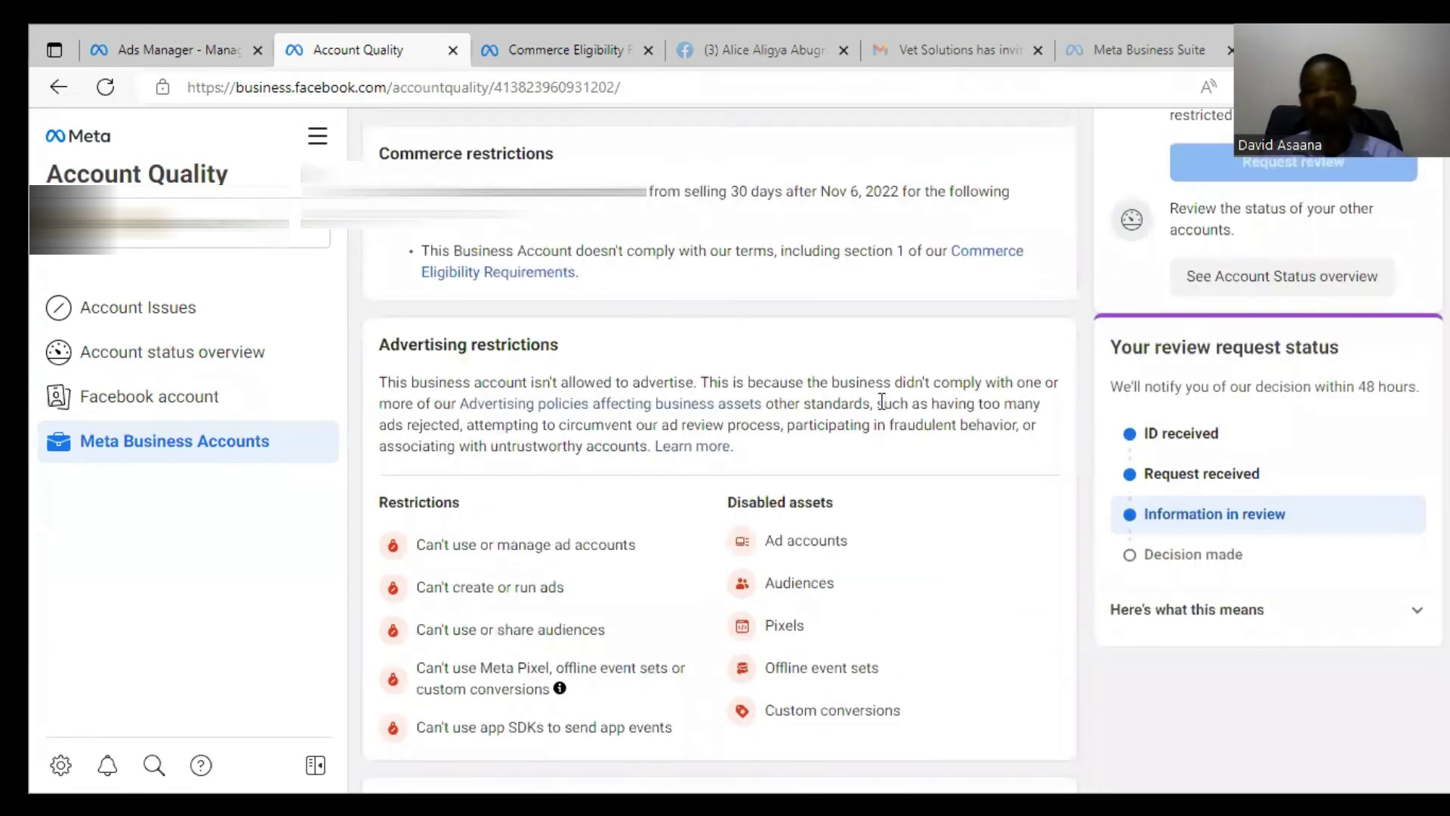
pyautogui.scroll(3, 937, 371)
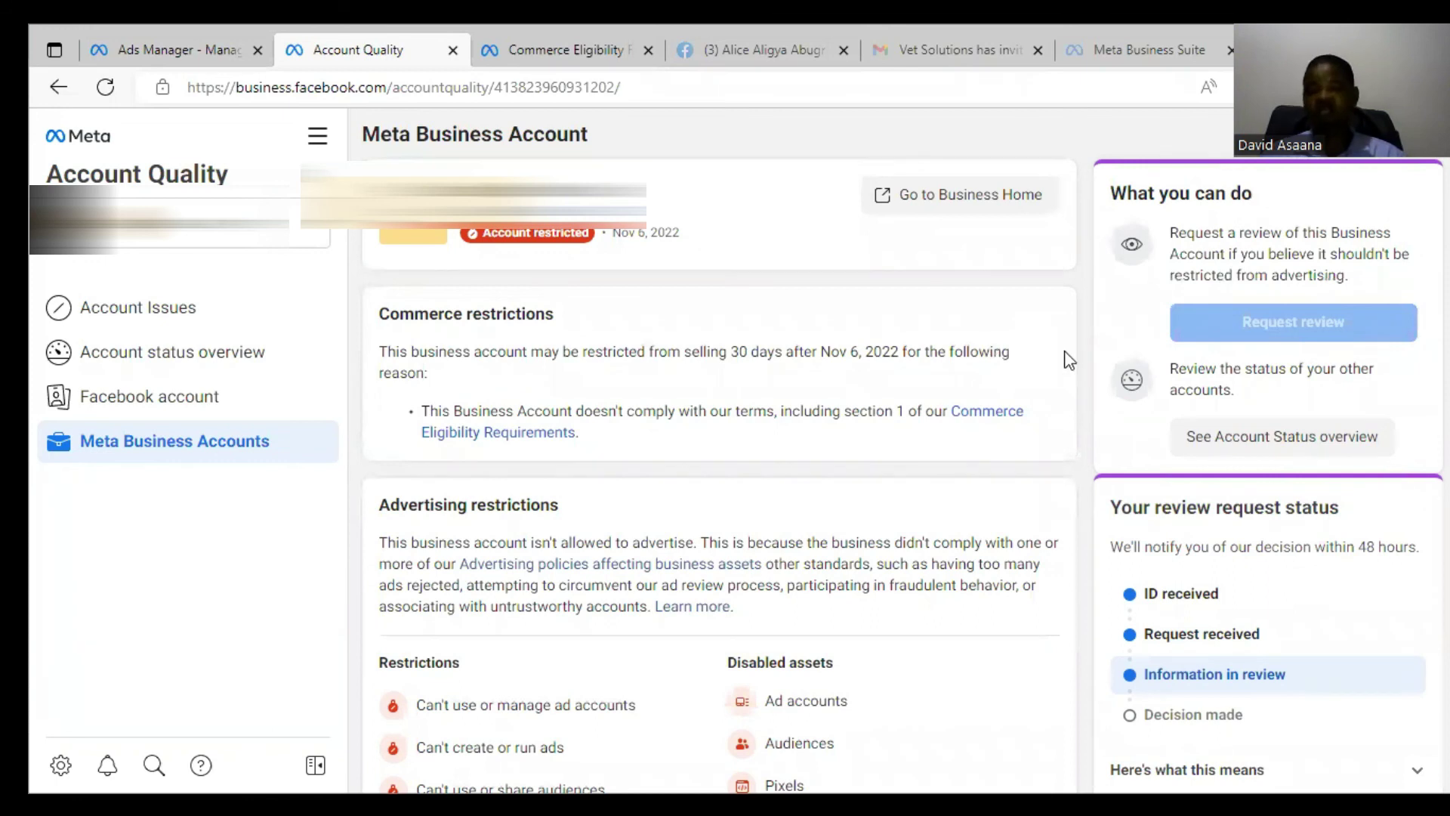